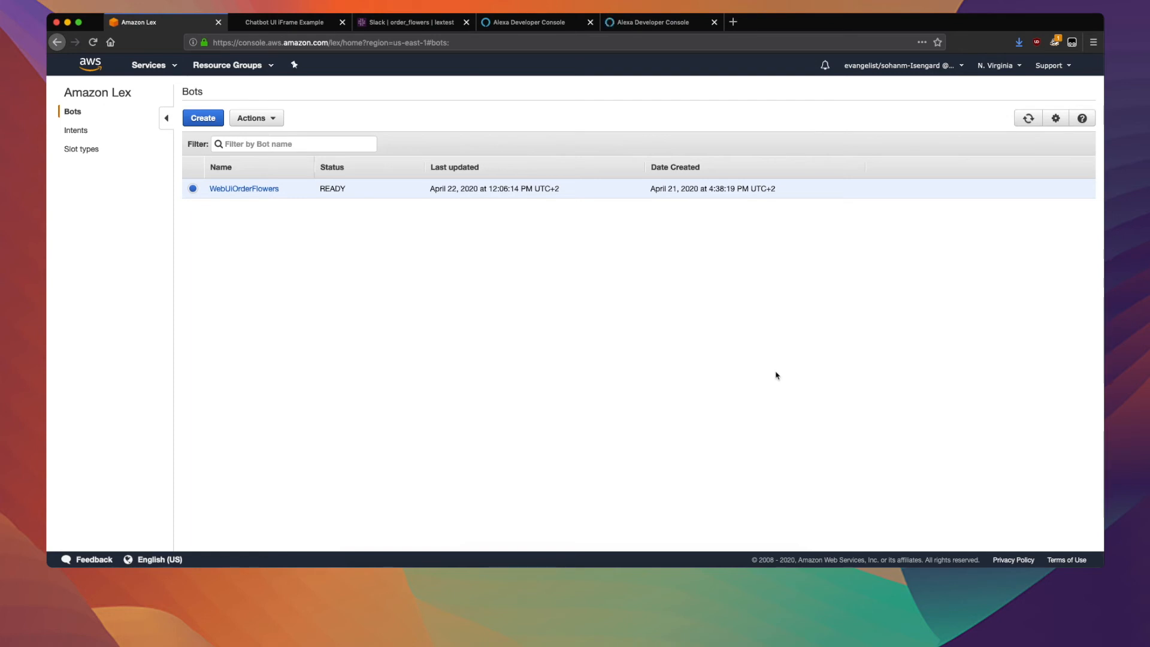
# Open the WebUiOrderFlowers bot in the editor and review the sample utterances of its intent.
pyautogui.click(269, 189)
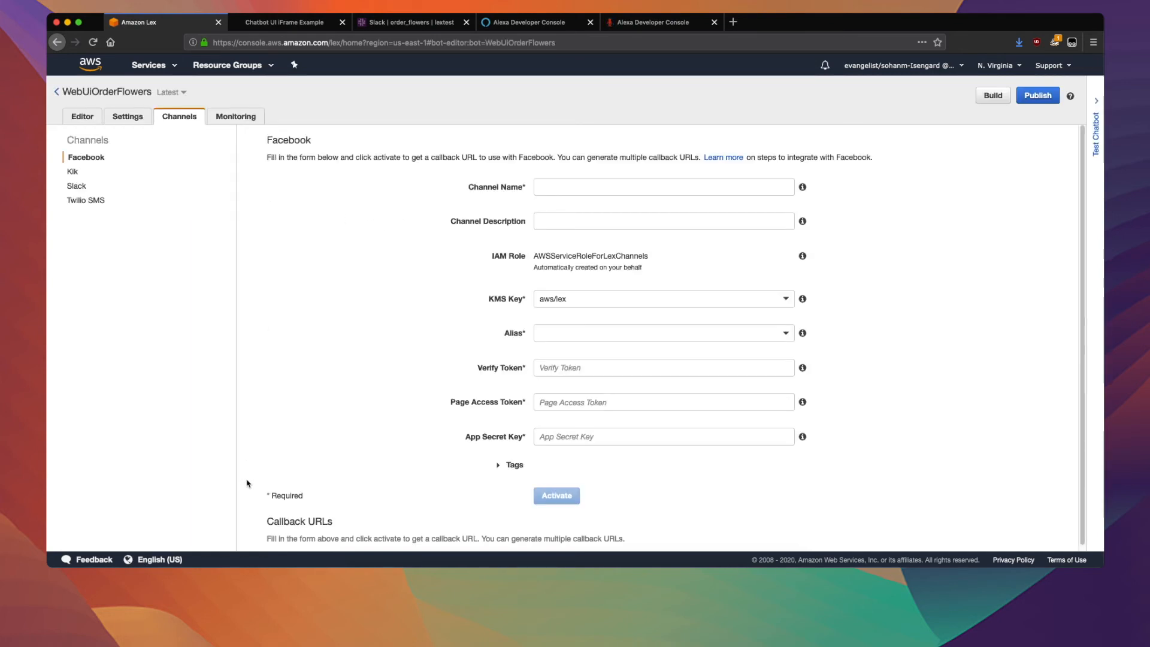
pyautogui.click(83, 118)
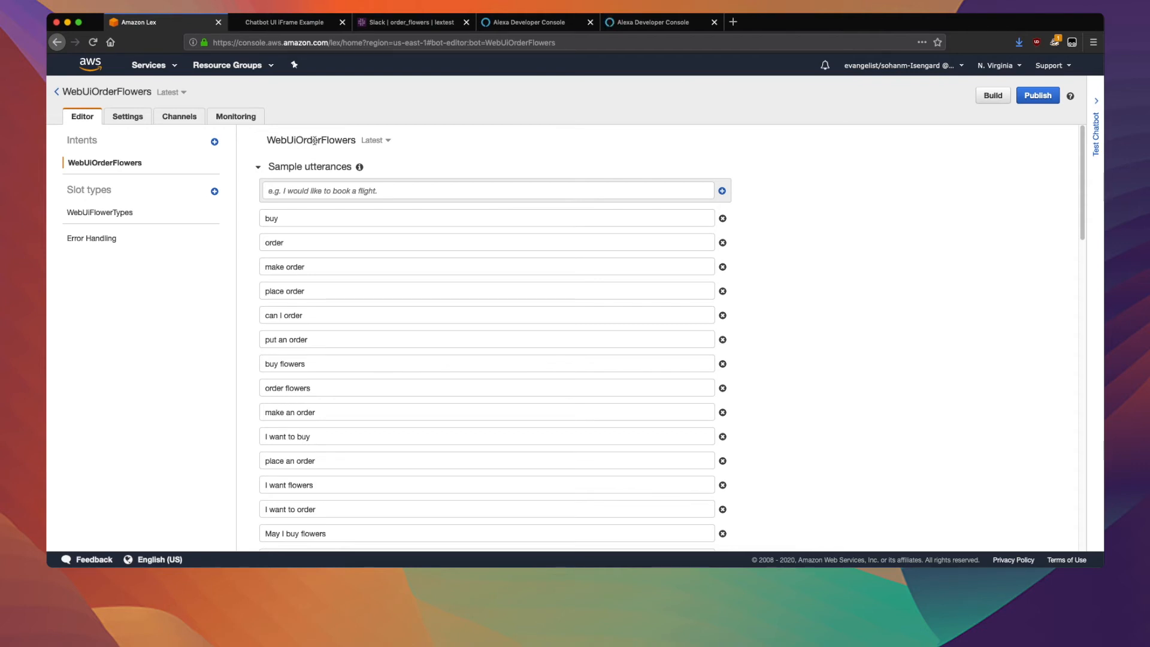
pyautogui.scroll(-5, 776, 344)
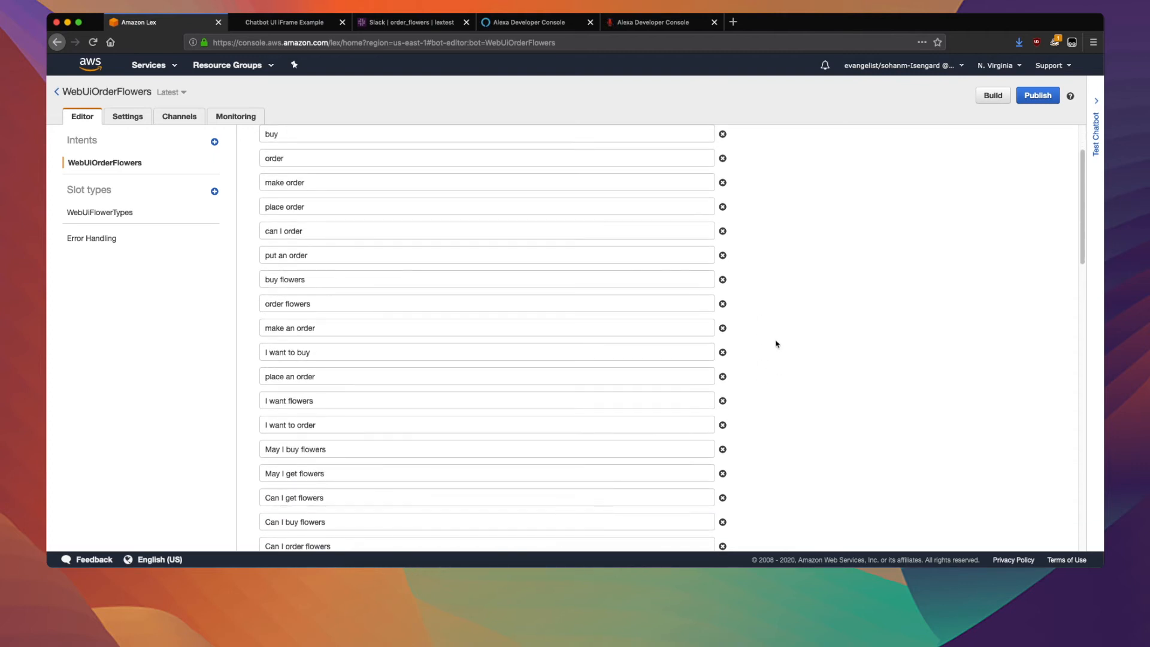
pyautogui.scroll(-4, 779, 344)
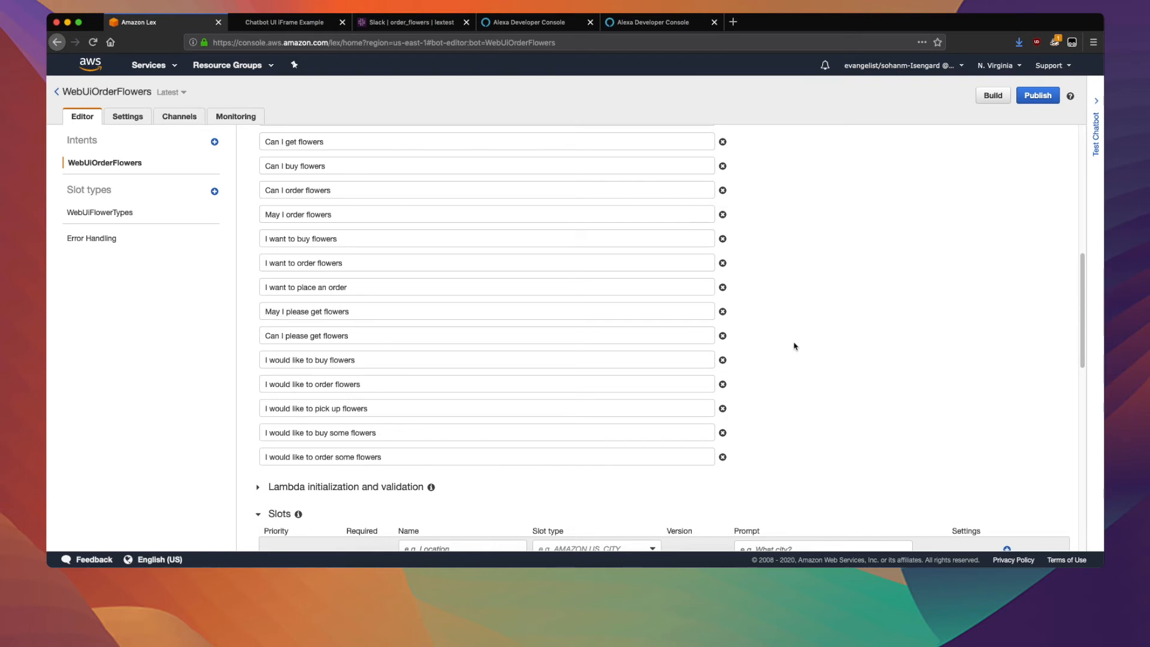
pyautogui.scroll(1, 795, 347)
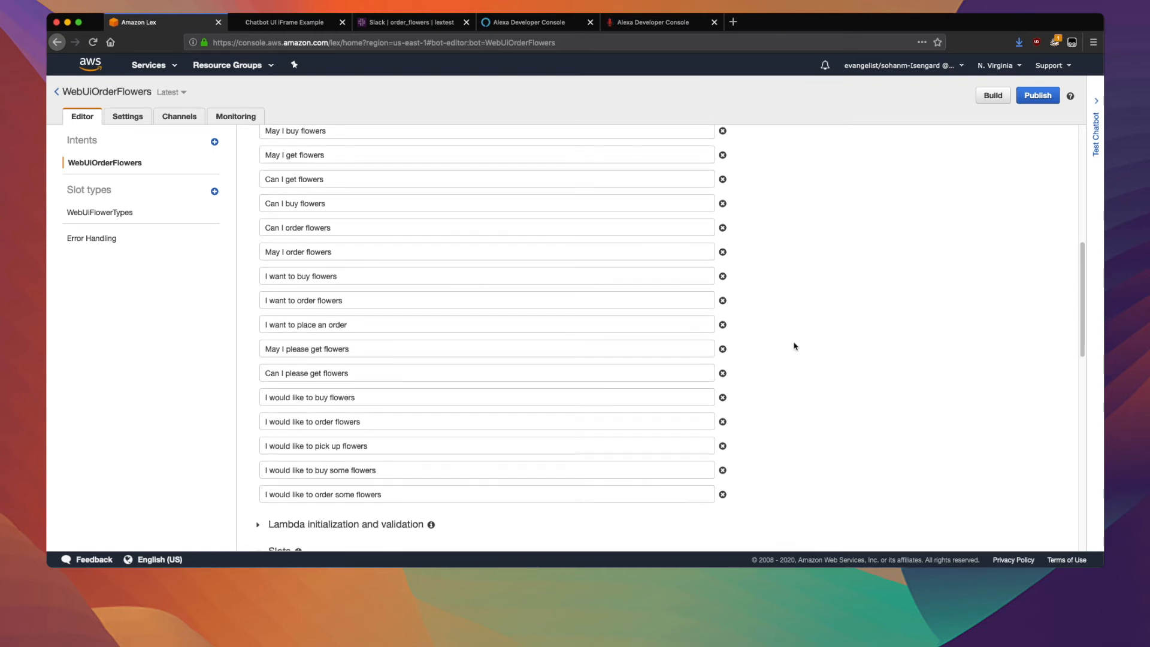
pyautogui.scroll(6, 795, 346)
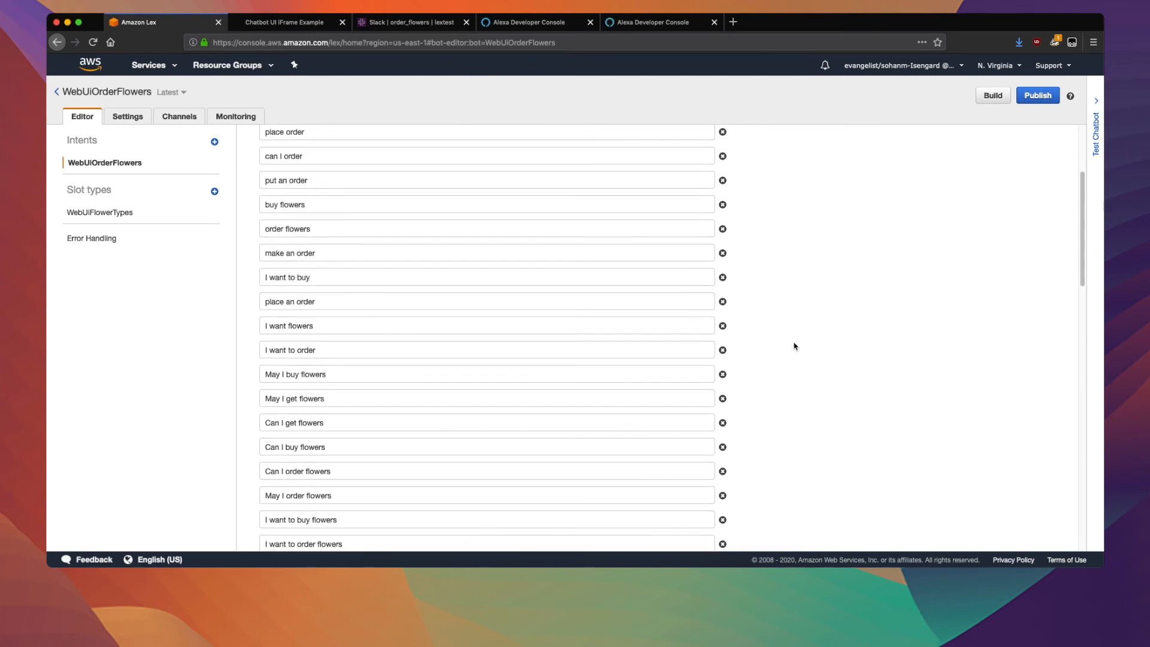
pyautogui.scroll(1, 795, 346)
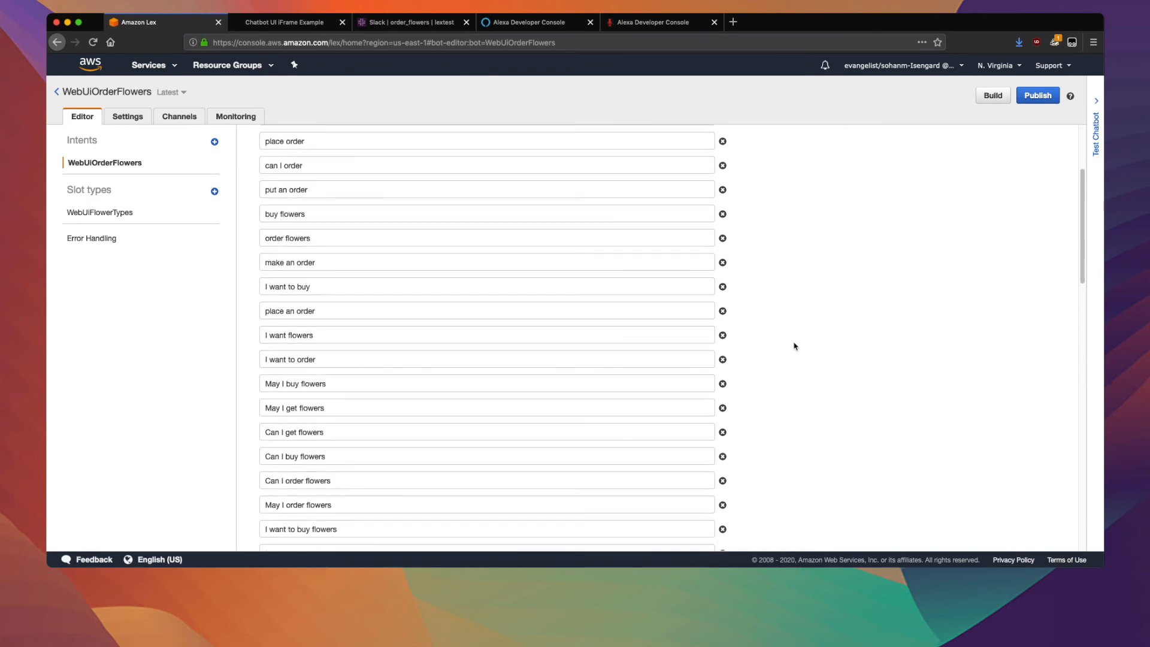
pyautogui.scroll(2, 794, 347)
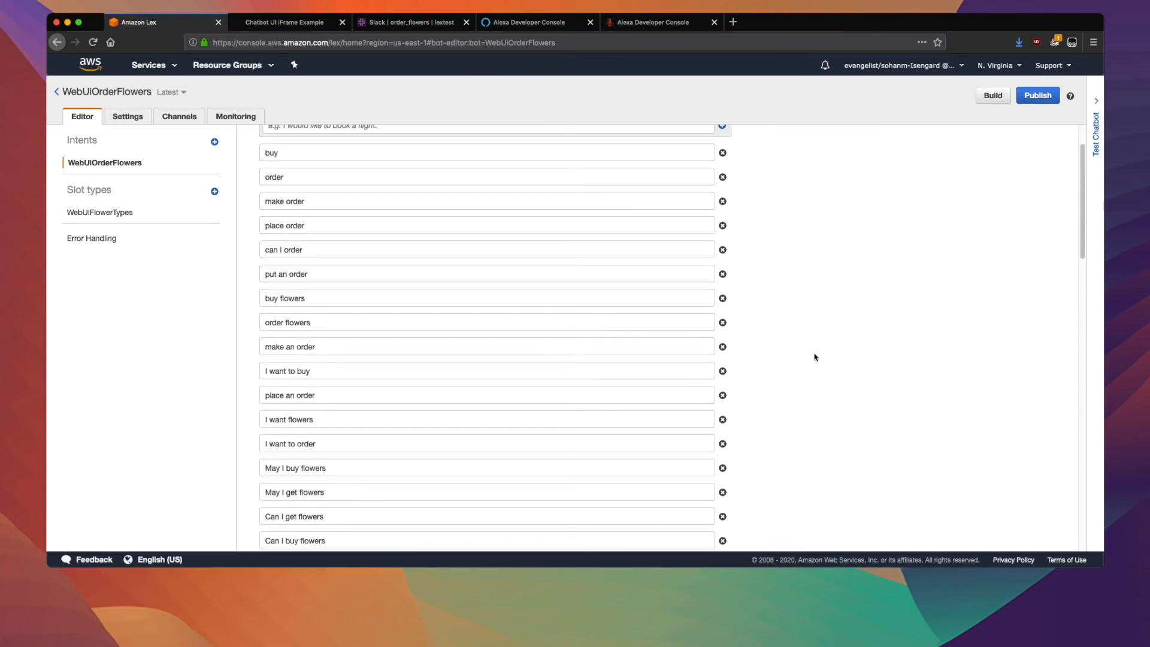
pyautogui.scroll(2, 815, 357)
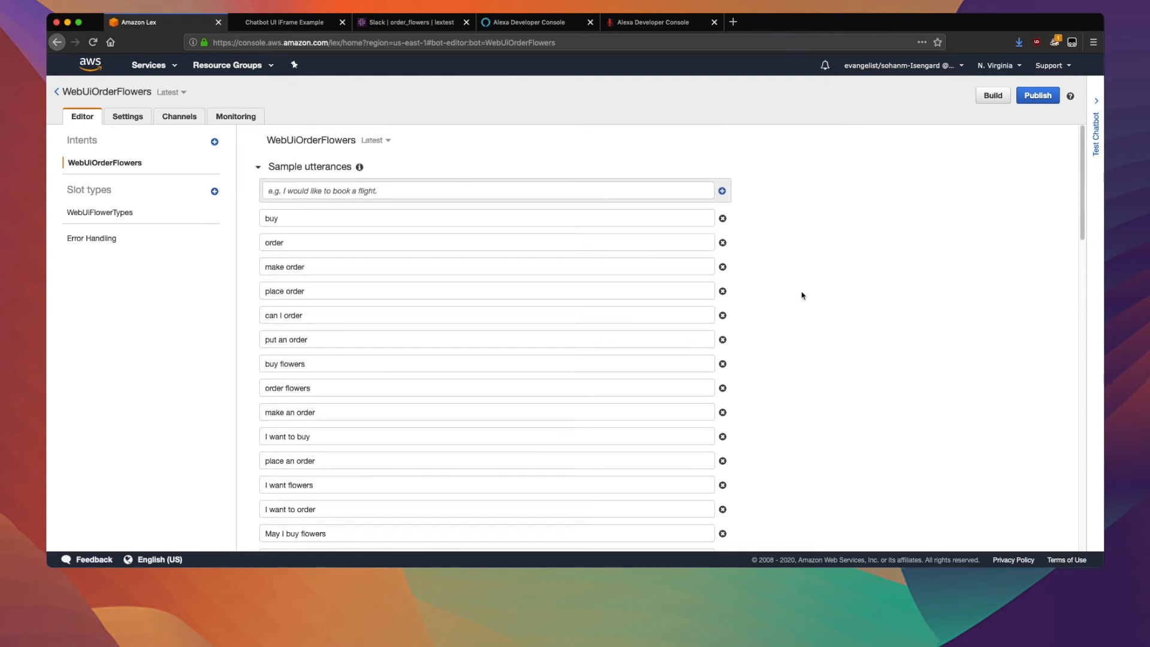
# Review the intent's slots, confirmation prompt, fulfillment setting and response message.
pyautogui.scroll(-7, 802, 295)
pyautogui.scroll(-5, 802, 295)
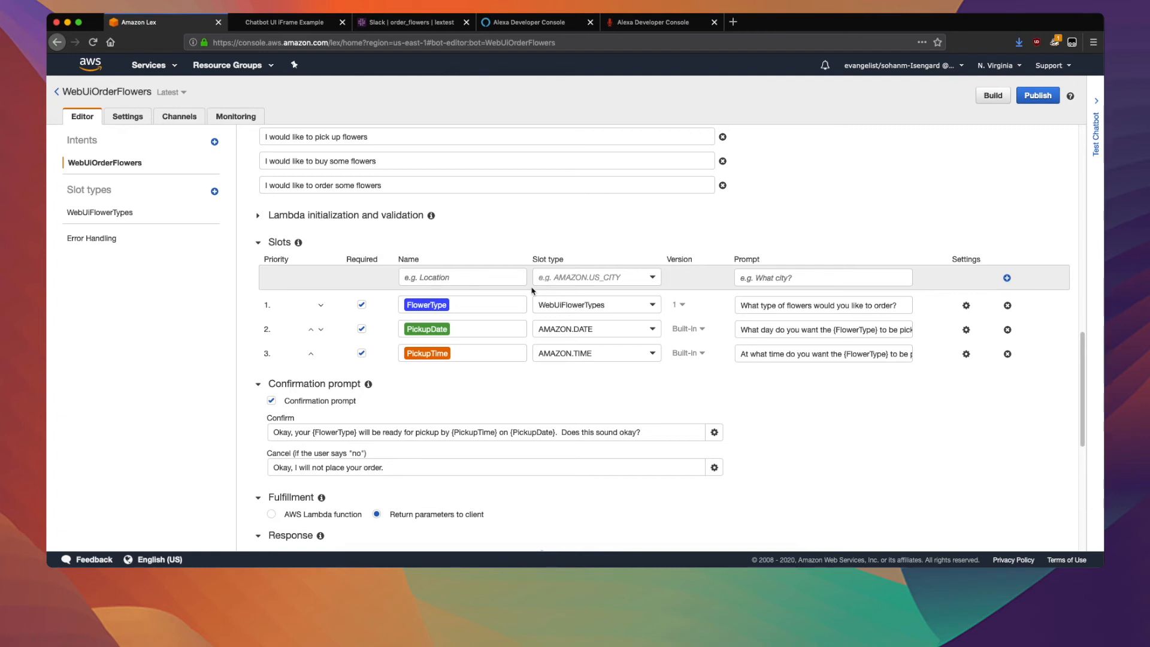
pyautogui.scroll(-5, 532, 290)
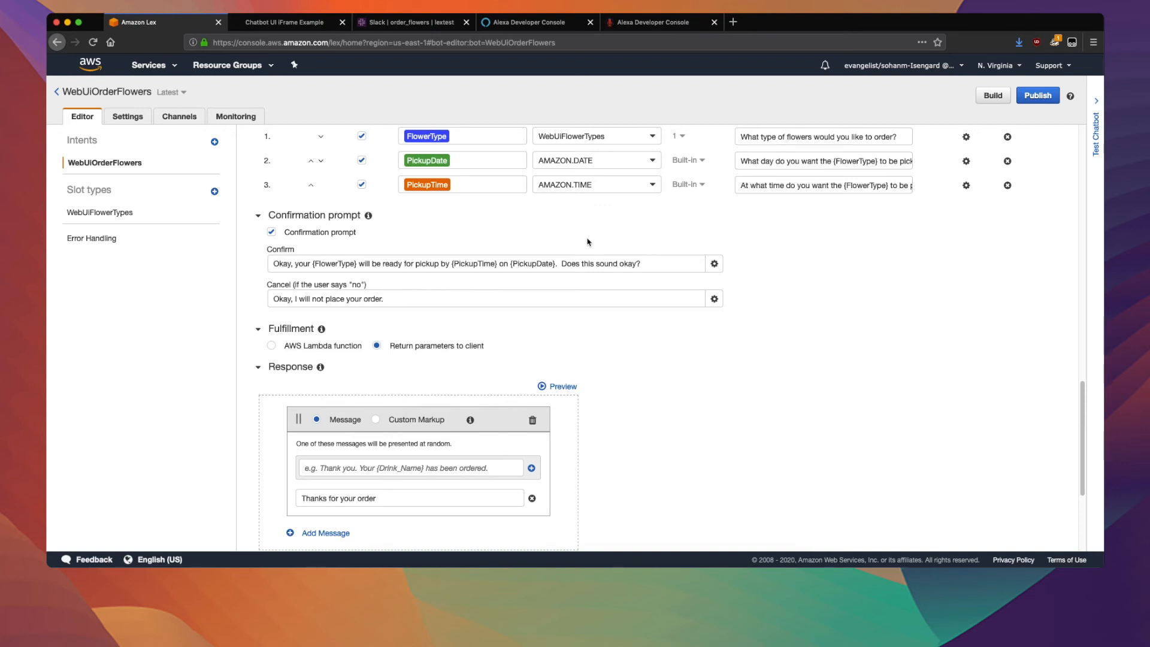
pyautogui.scroll(4, 587, 242)
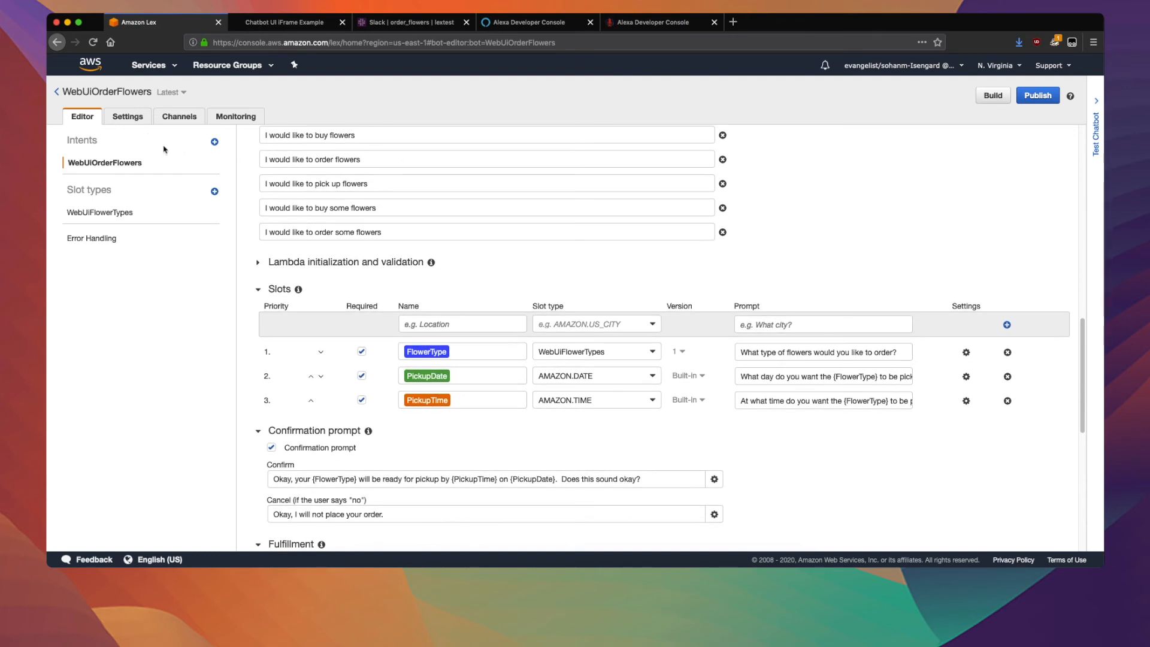
# Publish the WebUiOrderFlowers bot under the alias vonw and go to its channel settings.
pyautogui.click(1038, 96)
pyautogui.click(611, 181)
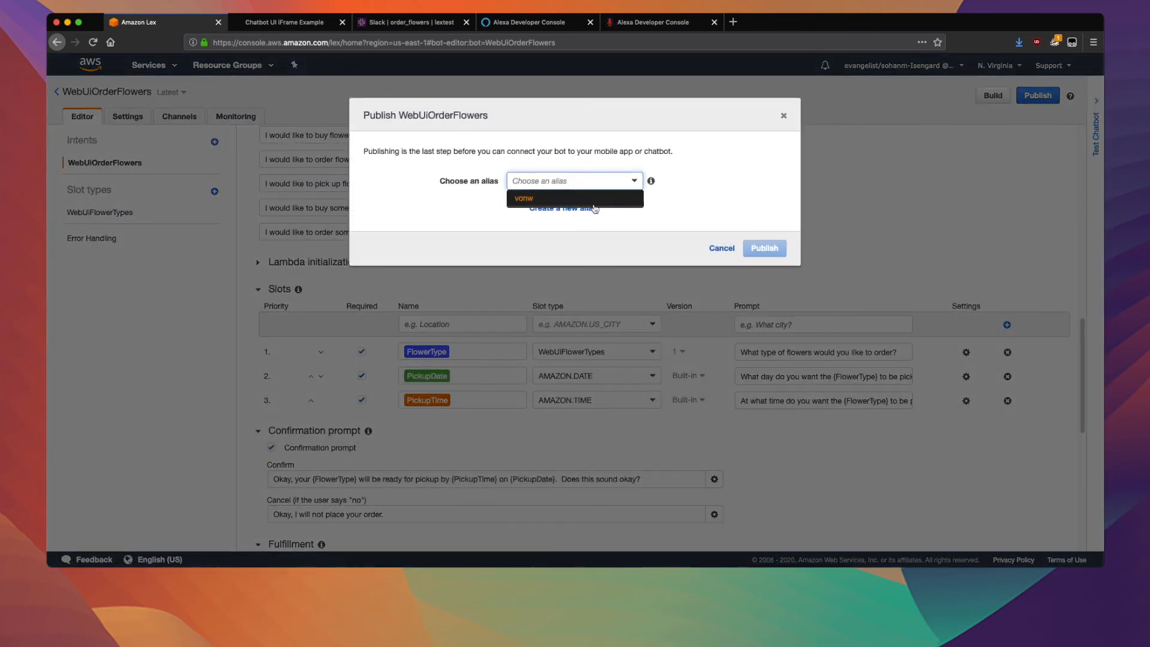
pyautogui.click(585, 199)
pyautogui.click(762, 248)
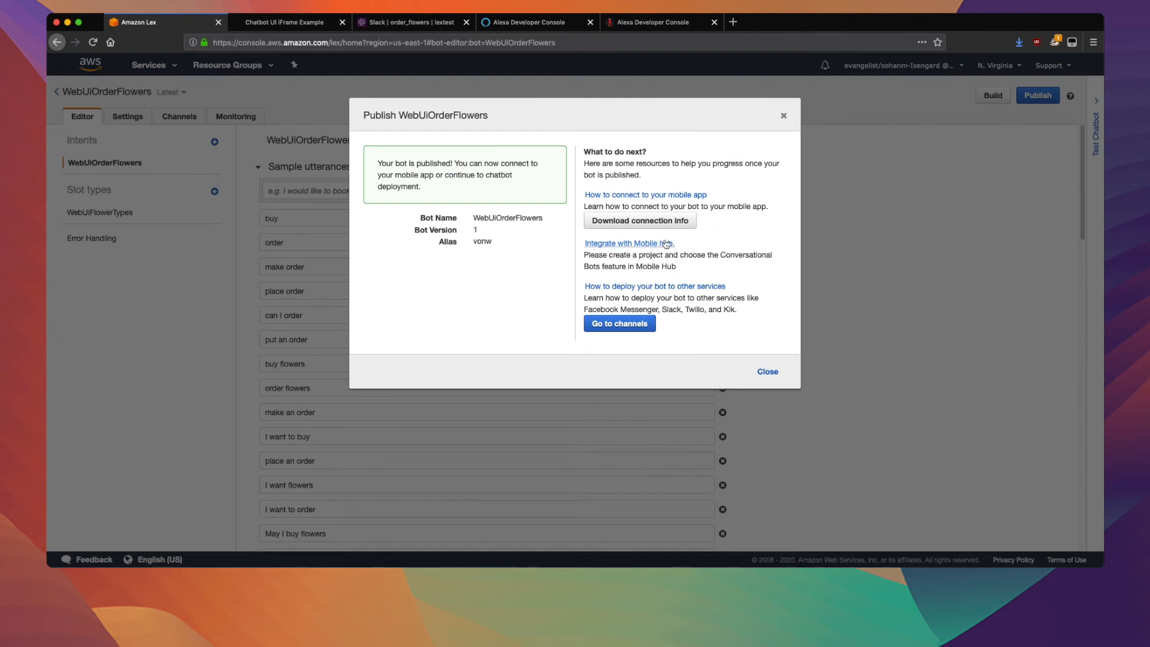
pyautogui.click(635, 324)
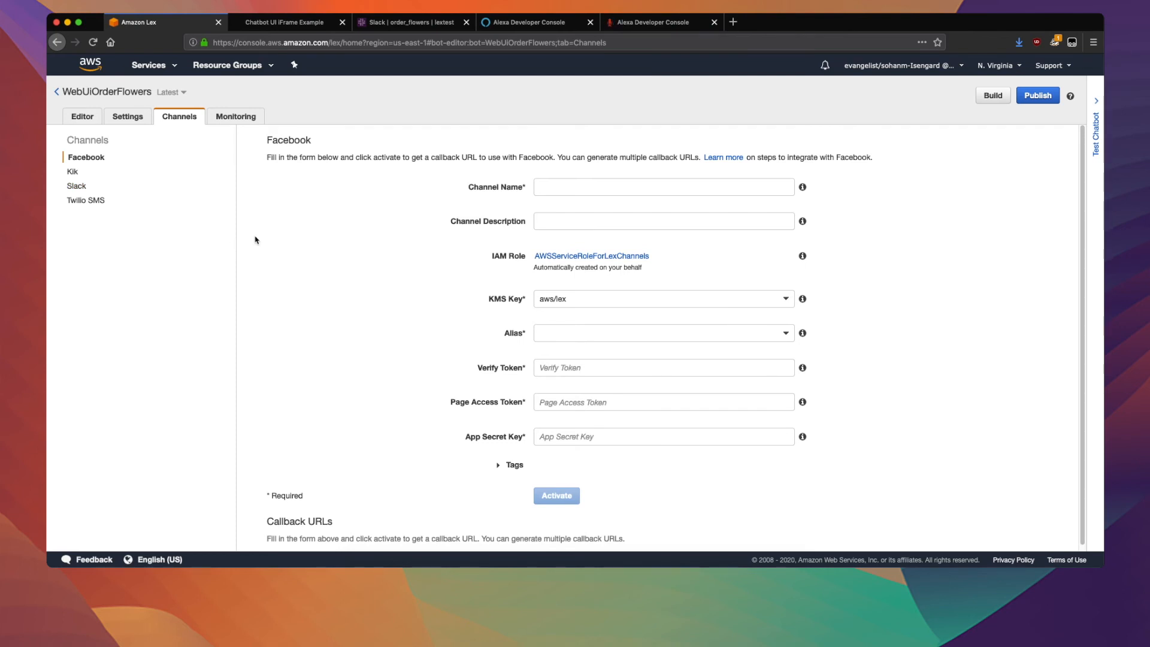
# On the Chatbot UI sample page, start an order with "i want to buy flowers" and choose Tulips as the flower type.
pyautogui.click(281, 28)
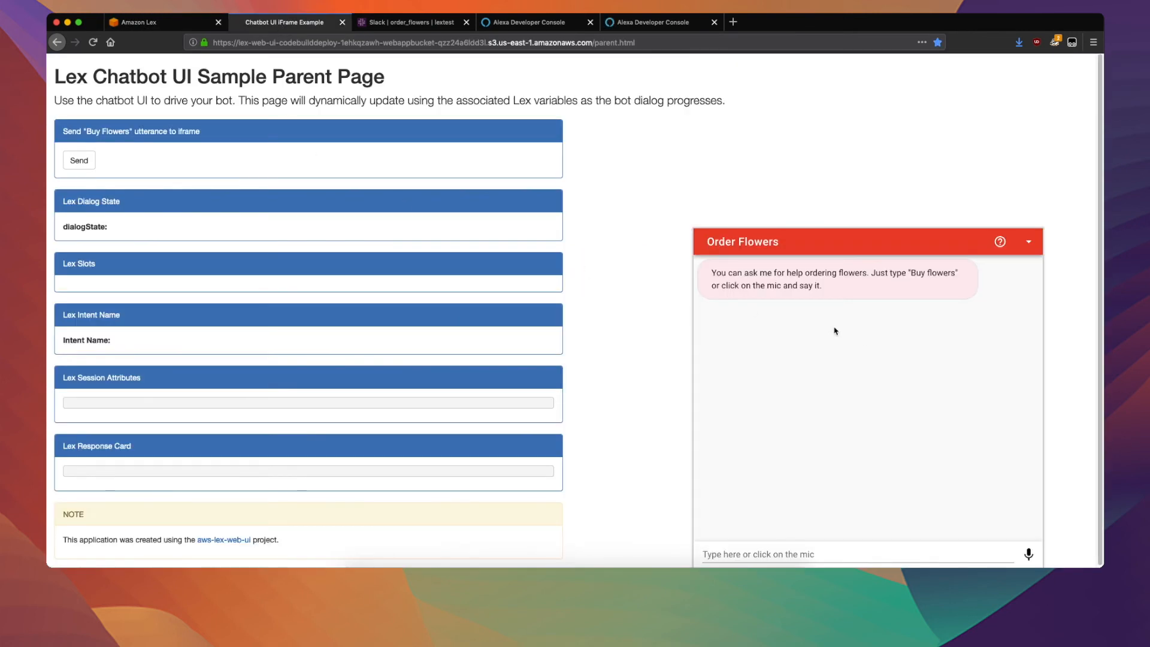
pyautogui.click(742, 551)
pyautogui.write('i want to buy f')
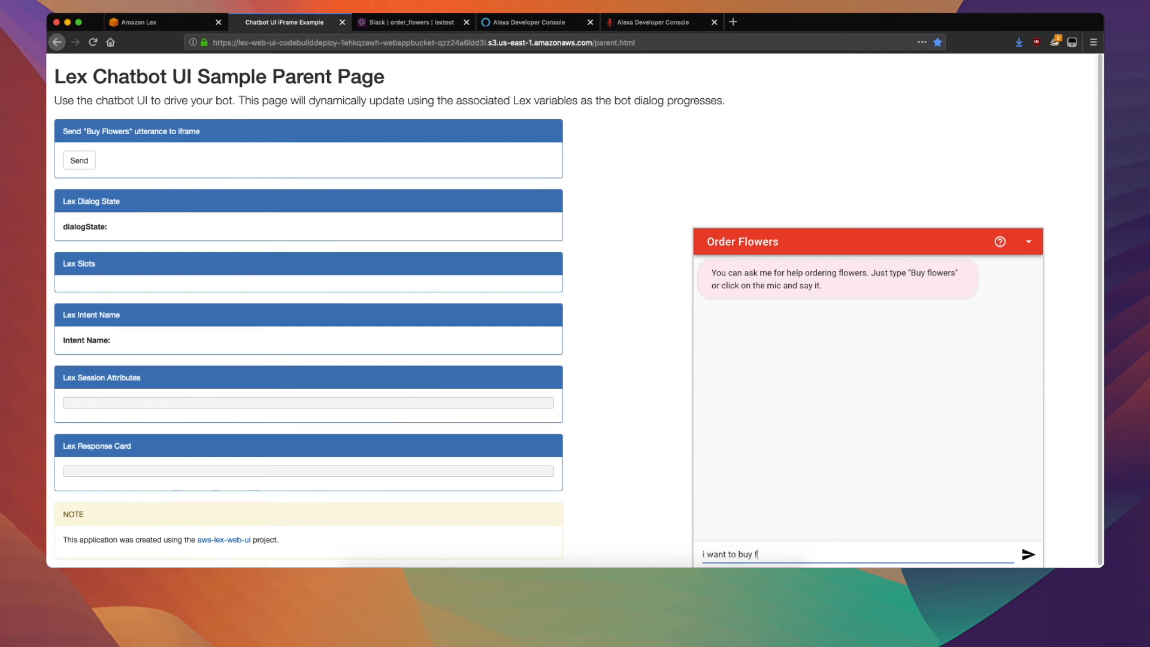
pyautogui.write('lowers')
pyautogui.press('Return')
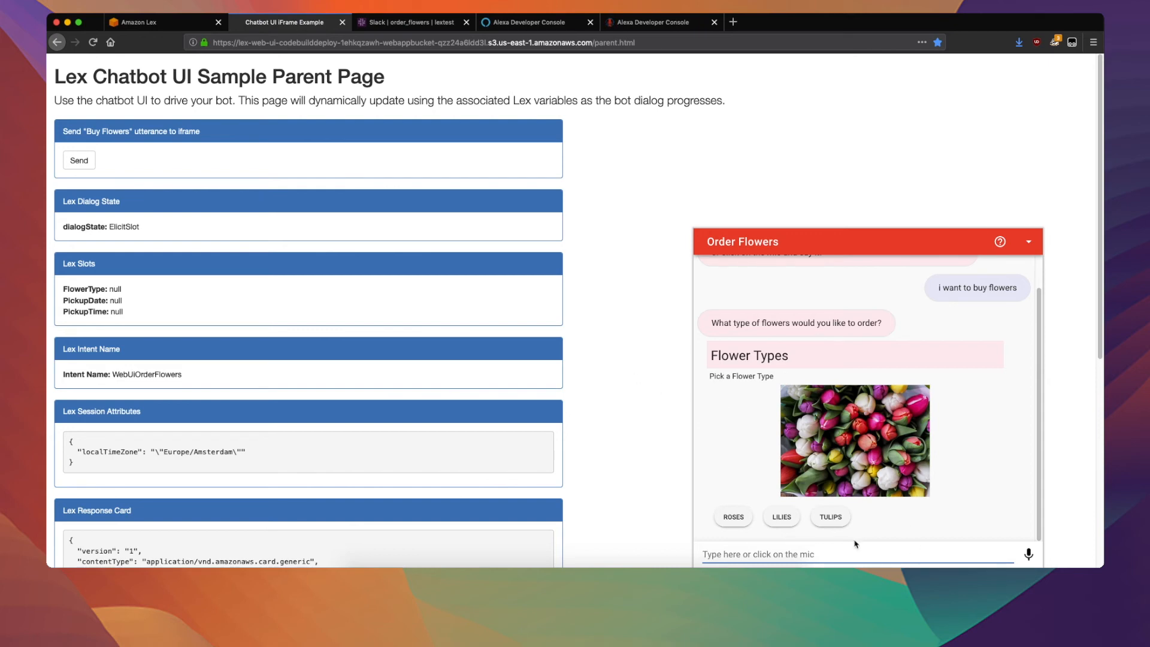
pyautogui.click(839, 518)
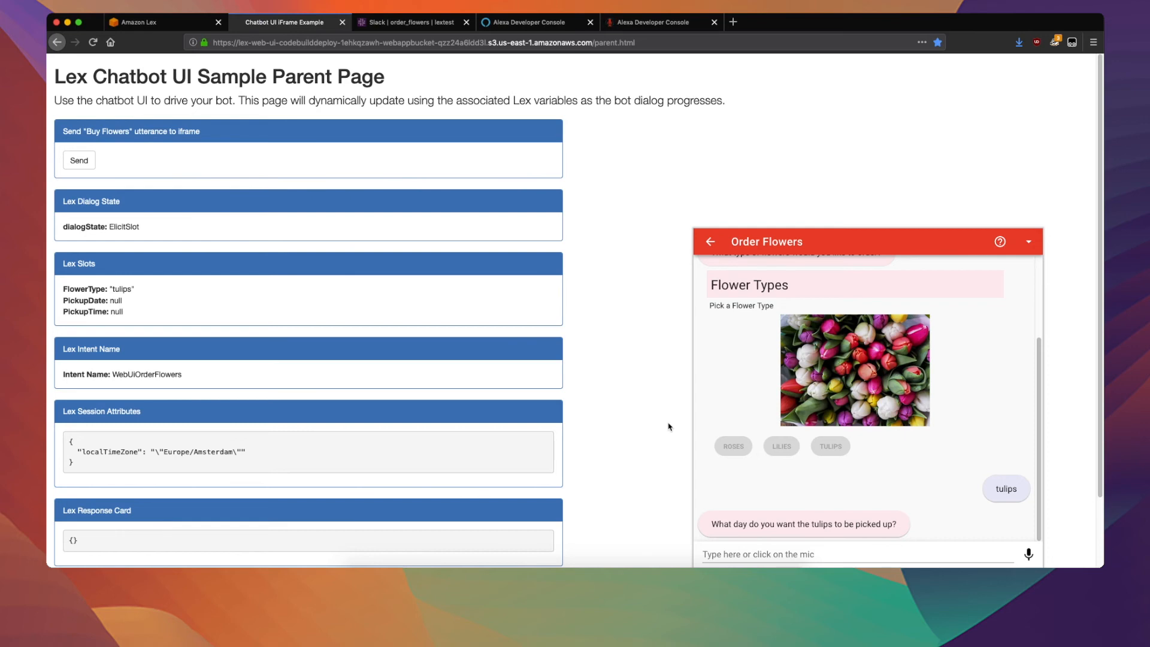
# Answer the web chatbot with pickup date "june 20th" and time "ten am", and confirm the order with "yes".
pyautogui.click(704, 554)
pyautogui.write('june 20th')
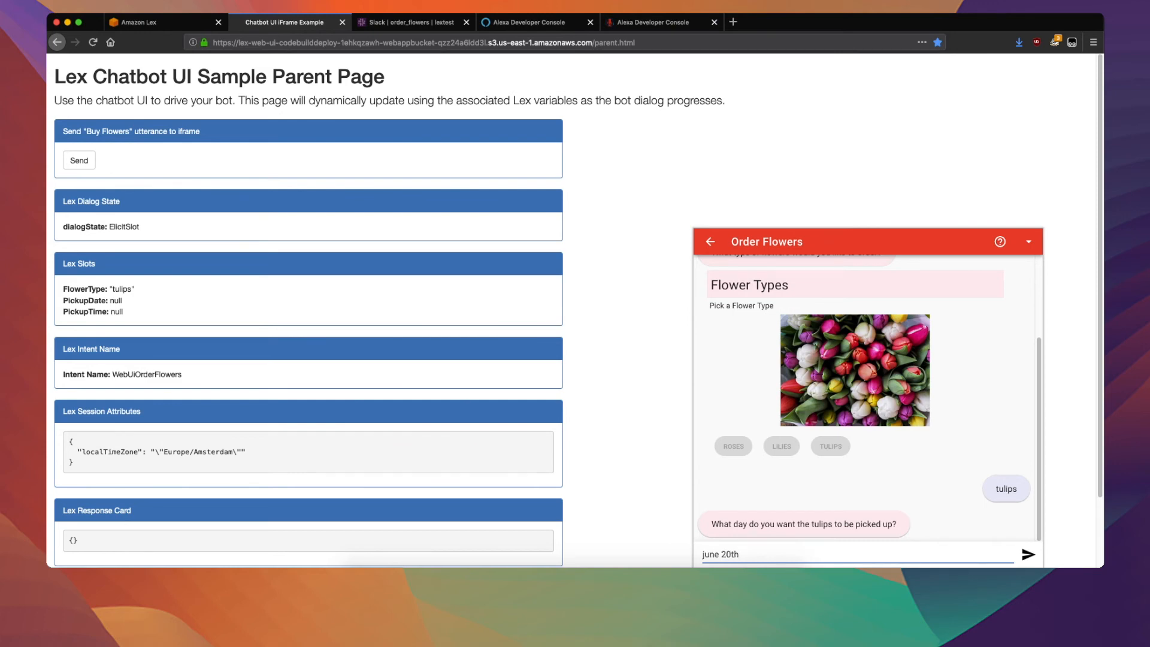
pyautogui.press('Return')
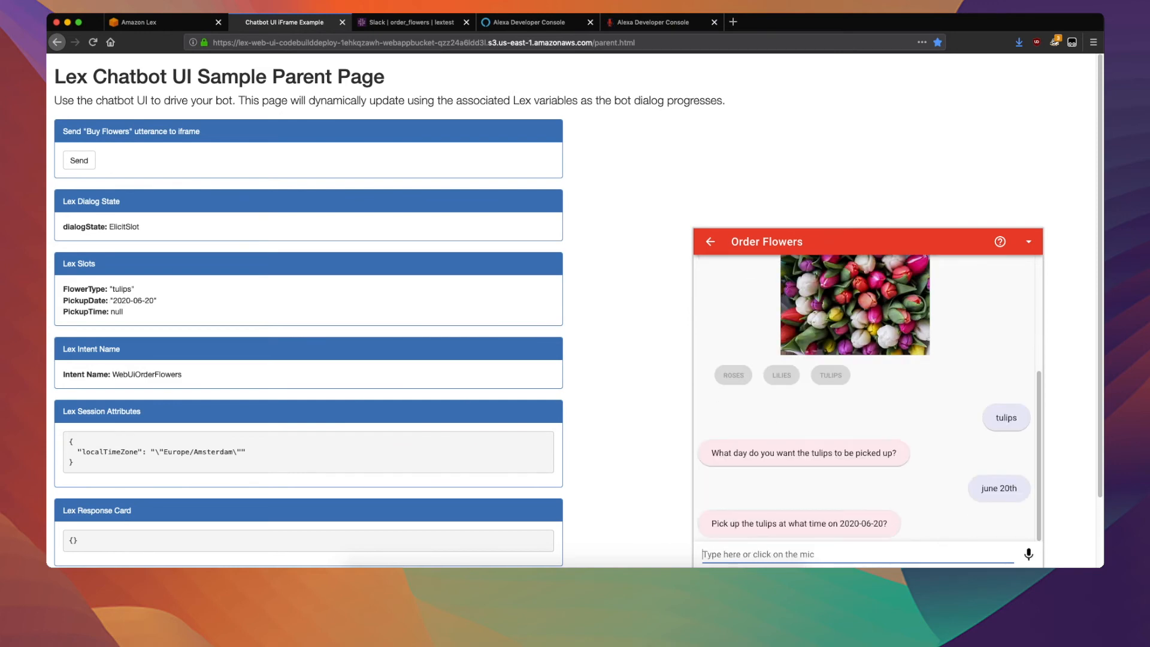
pyautogui.write('ten am')
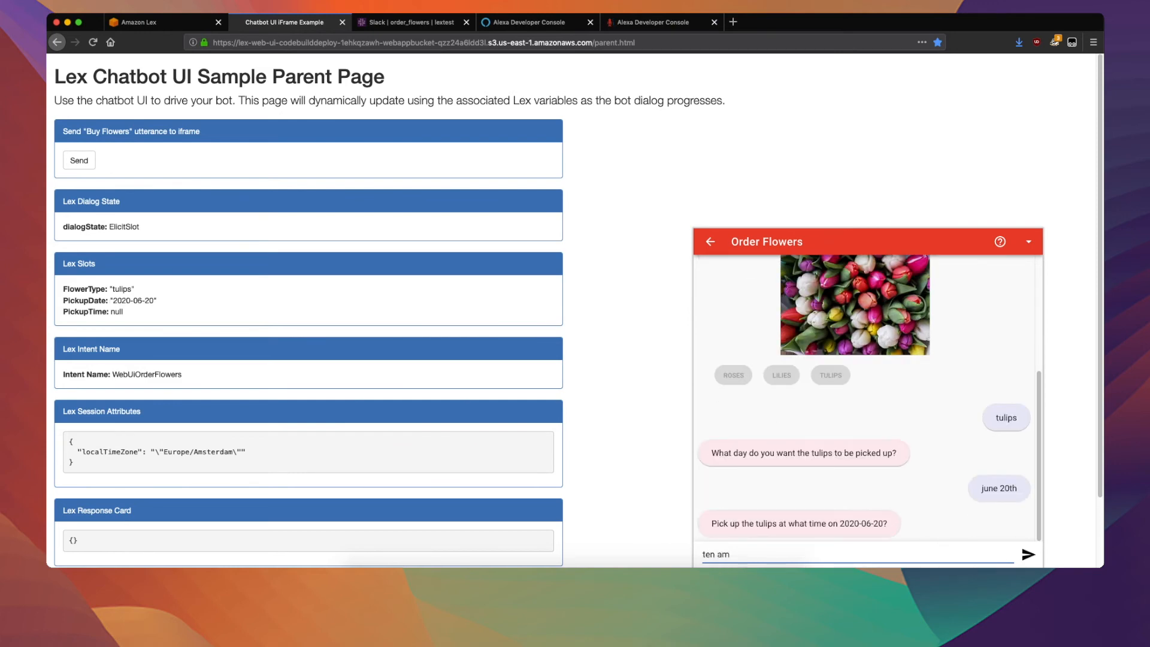
pyautogui.press('Return')
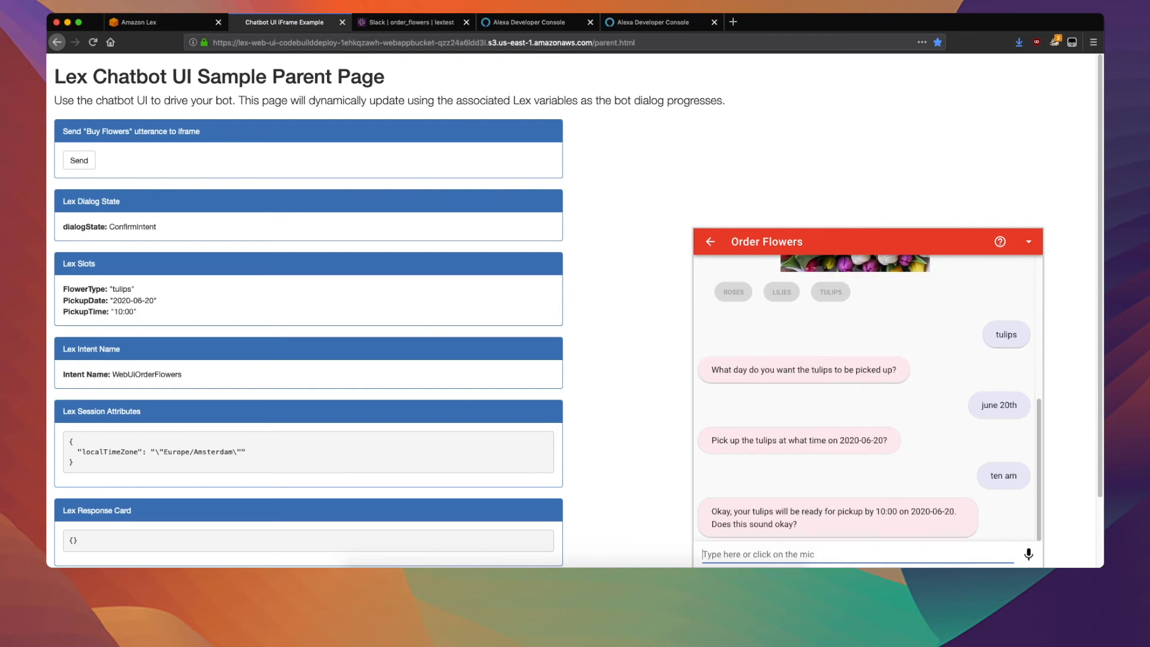
pyautogui.write('yes')
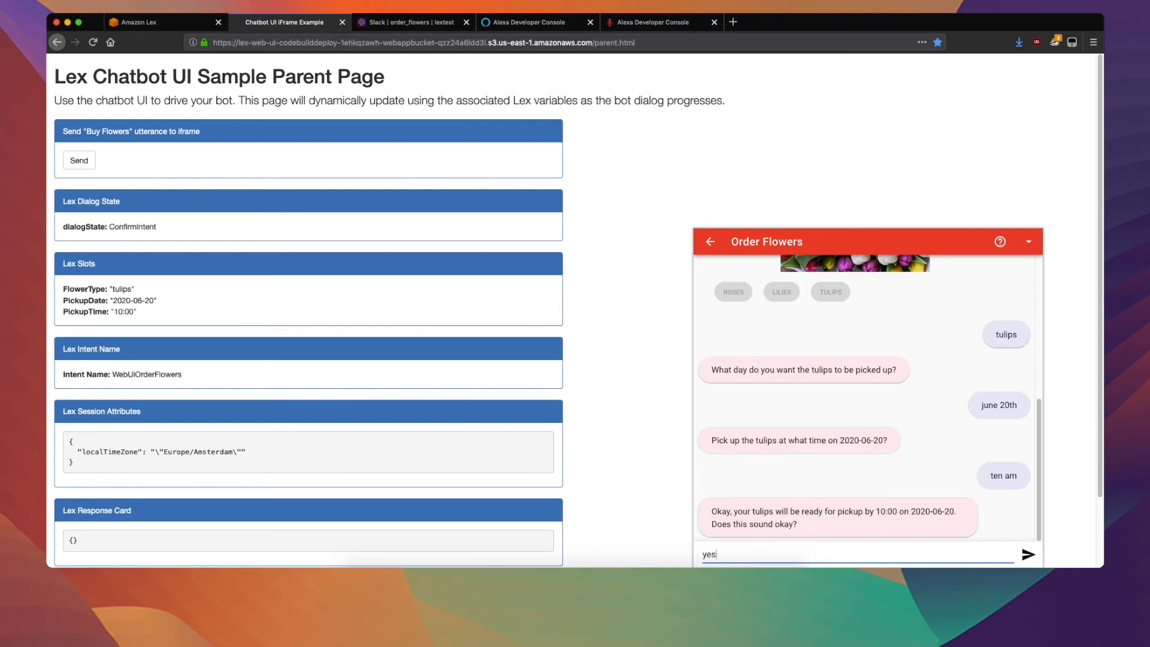
pyautogui.press('Return')
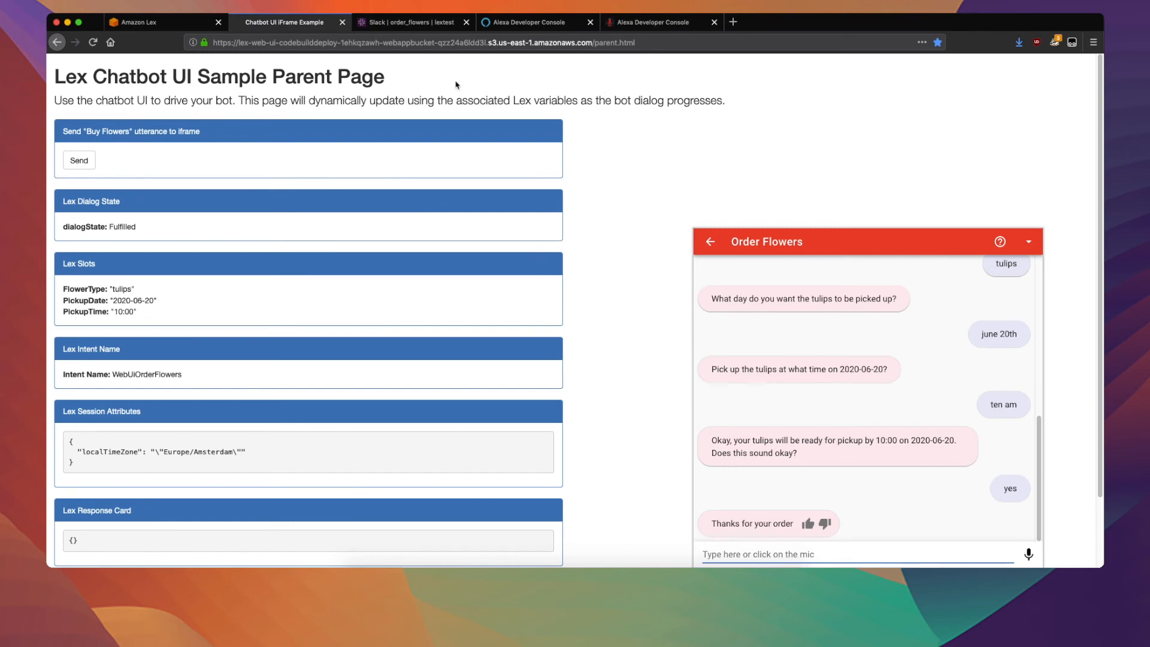
# Switch to Slack, send "buy flowers" to the order_flowers app and choose Tulips.
pyautogui.click(410, 23)
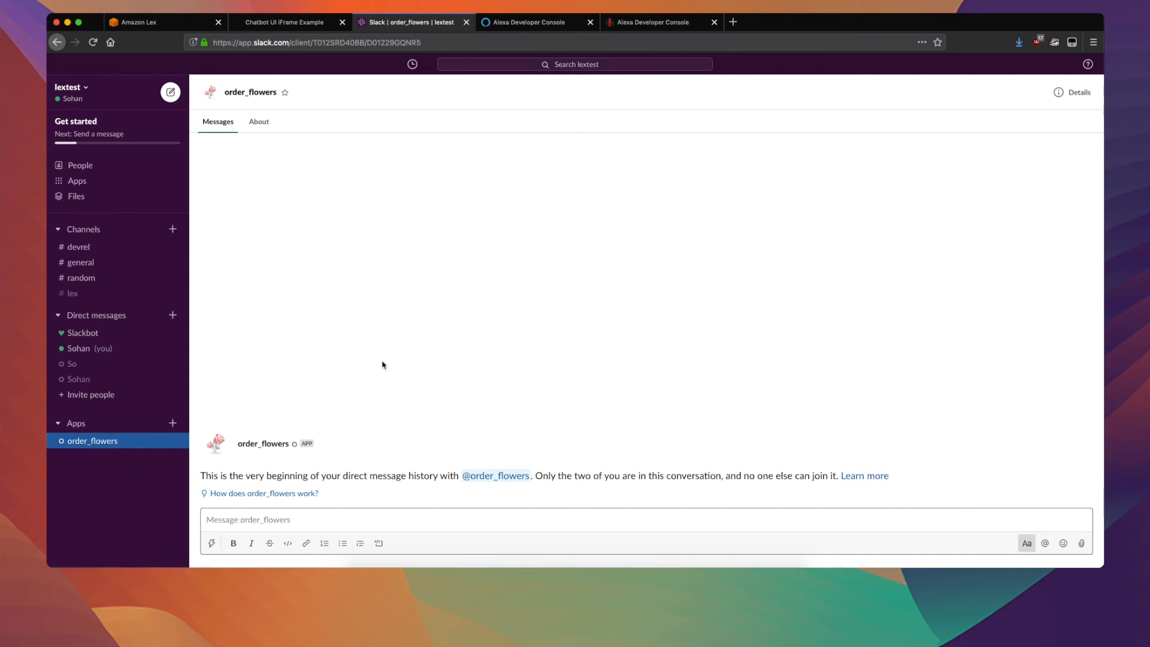
pyautogui.write('buy flowe')
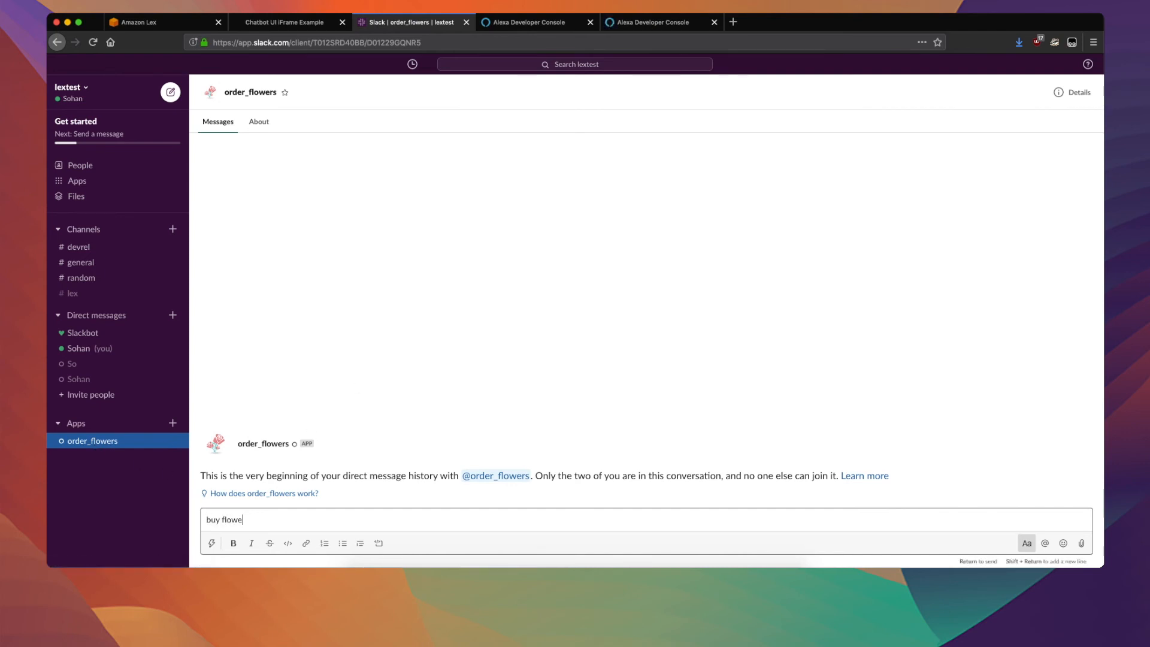
pyautogui.write('rs')
pyautogui.press('Return')
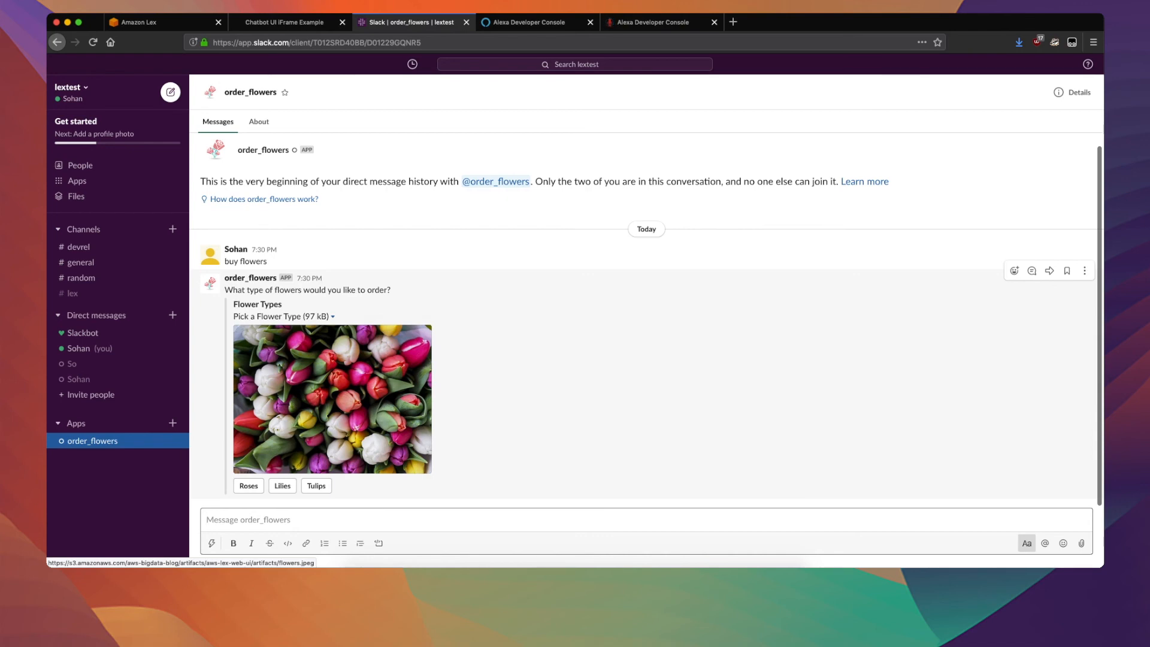
pyautogui.click(317, 486)
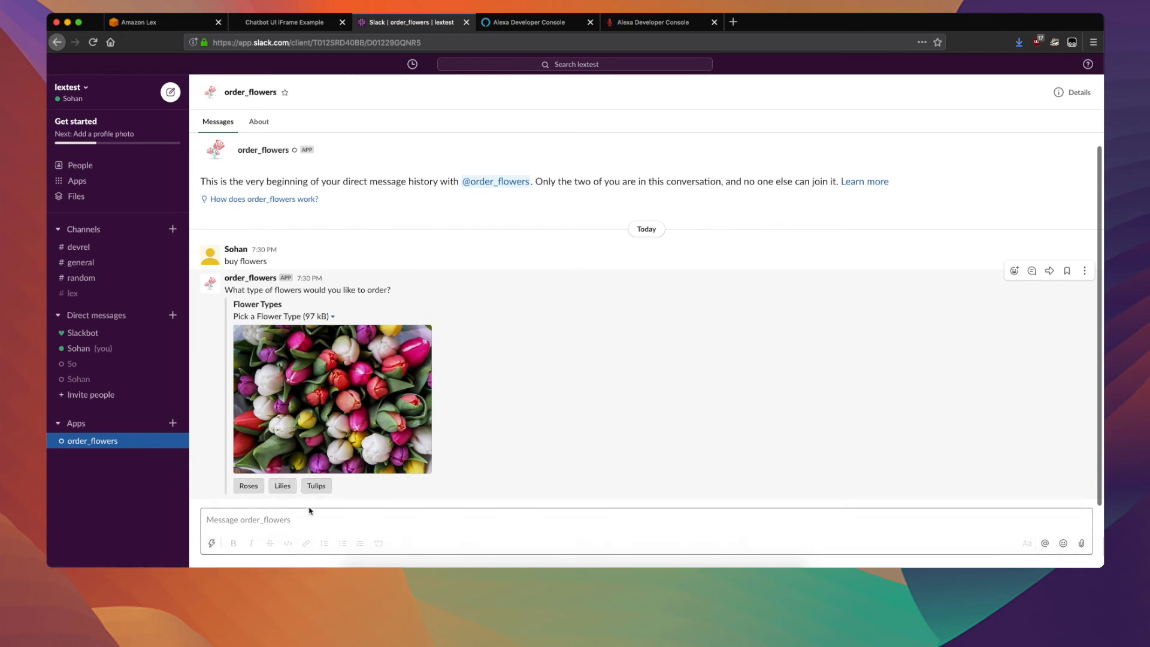
# Reply to order_flowers in Slack with "june 20th" and "ten am", and confirm the order with "yes".
pyautogui.click(302, 521)
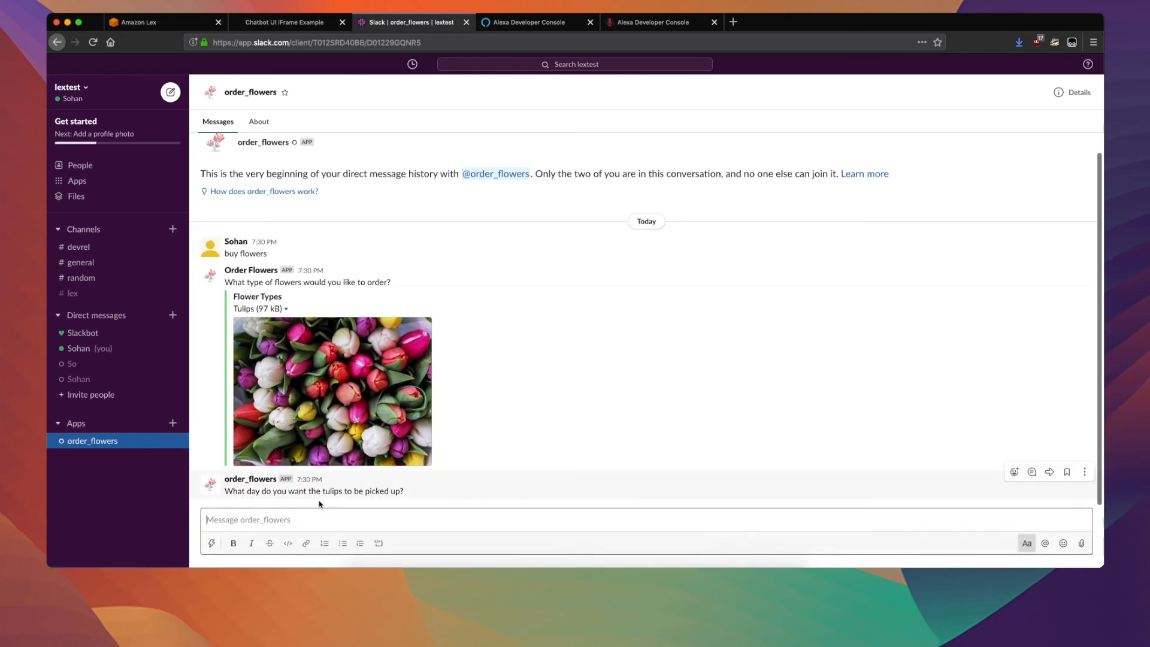
pyautogui.write('june 20th')
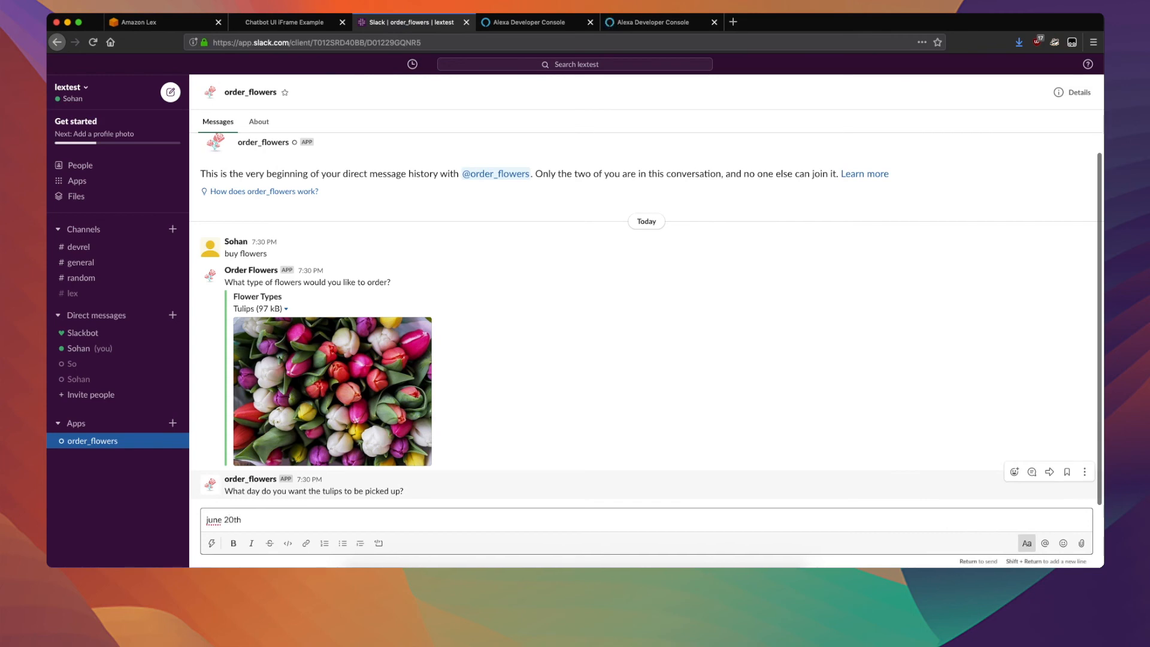
pyautogui.press('Return')
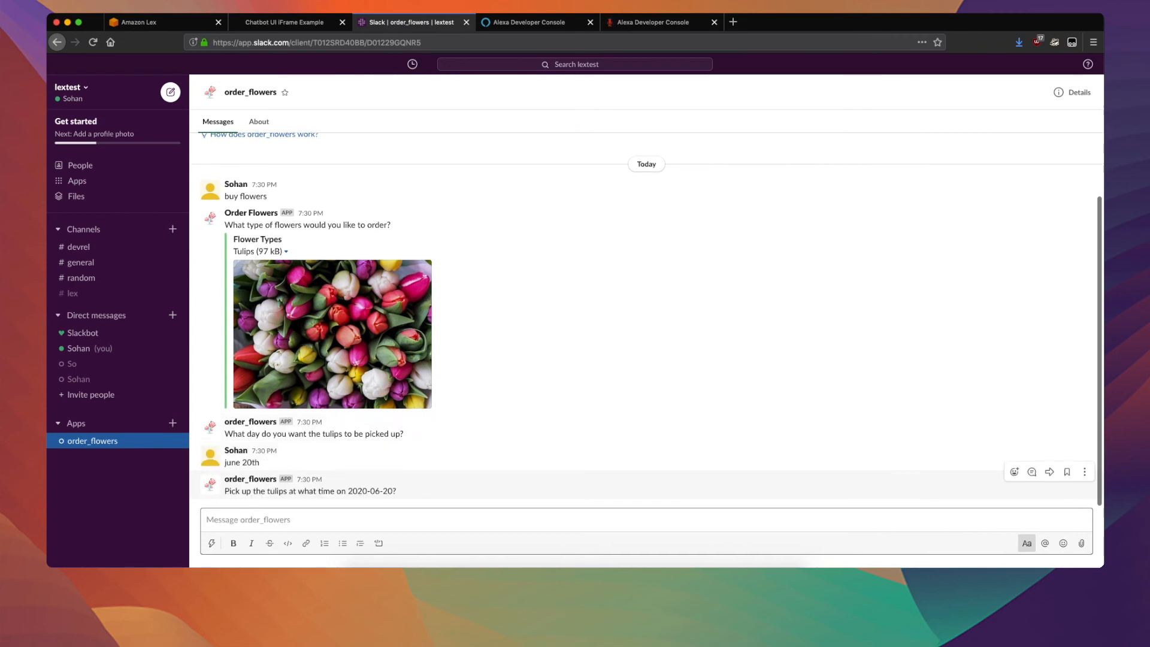
pyautogui.write('ten am')
pyautogui.press('Return')
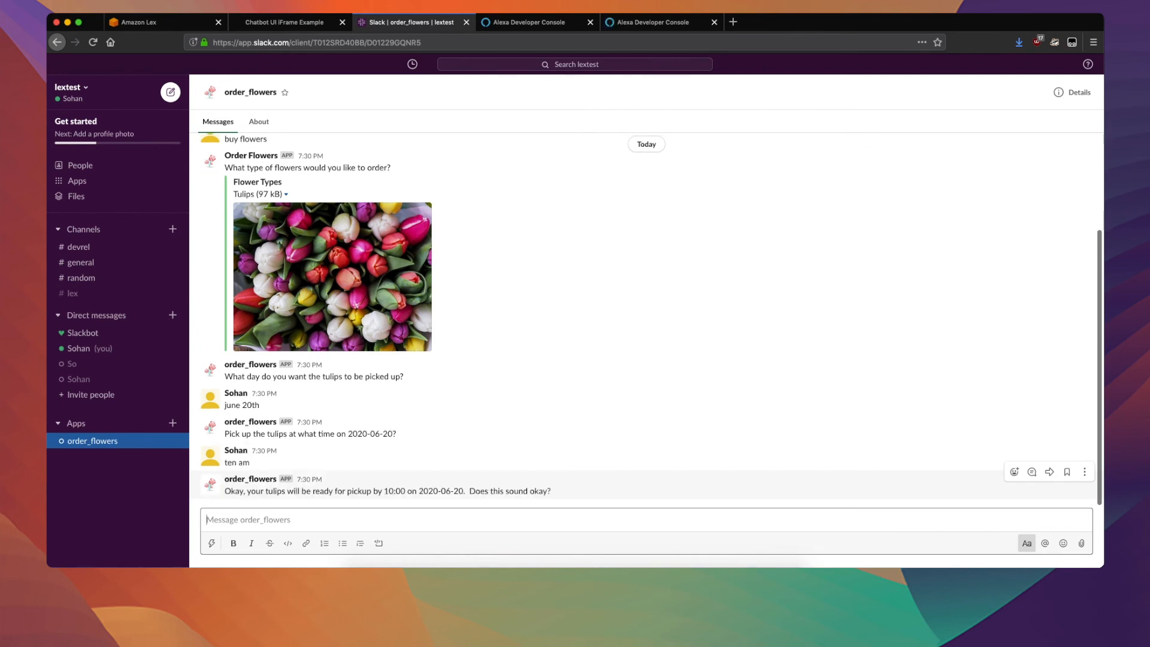
pyautogui.write('yes')
pyautogui.press('Return')
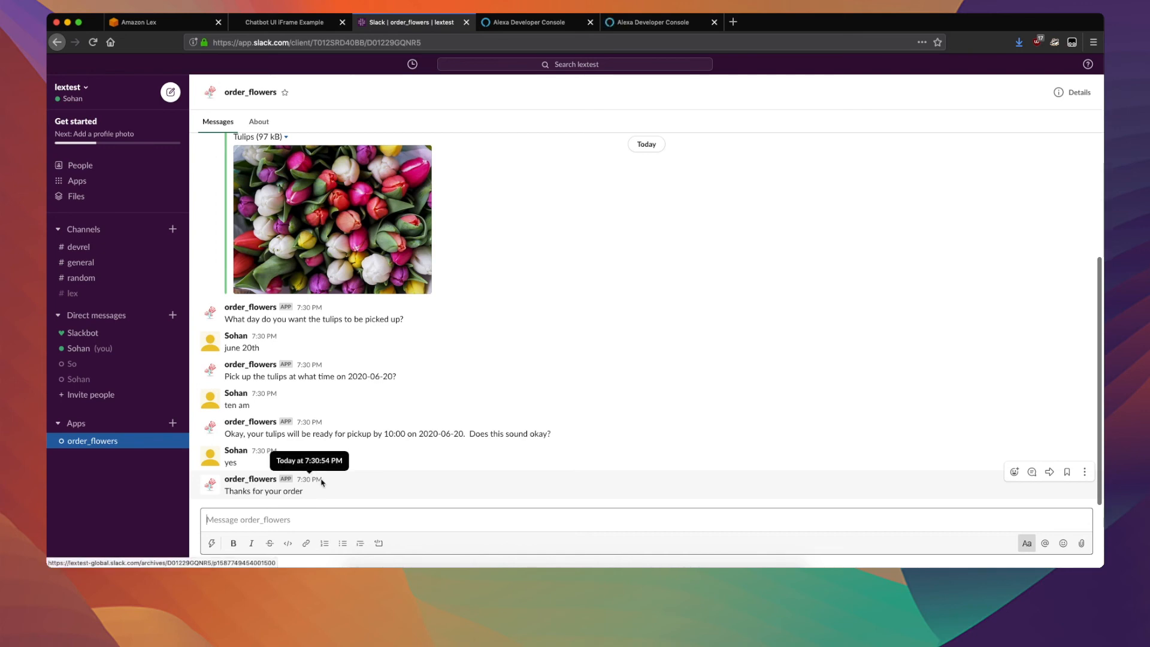
# Switch to the Amazon Lex console, return to the bot list, and open the export settings for the WebUiOrderFlowers bot.
pyautogui.click(155, 26)
pyautogui.click(56, 94)
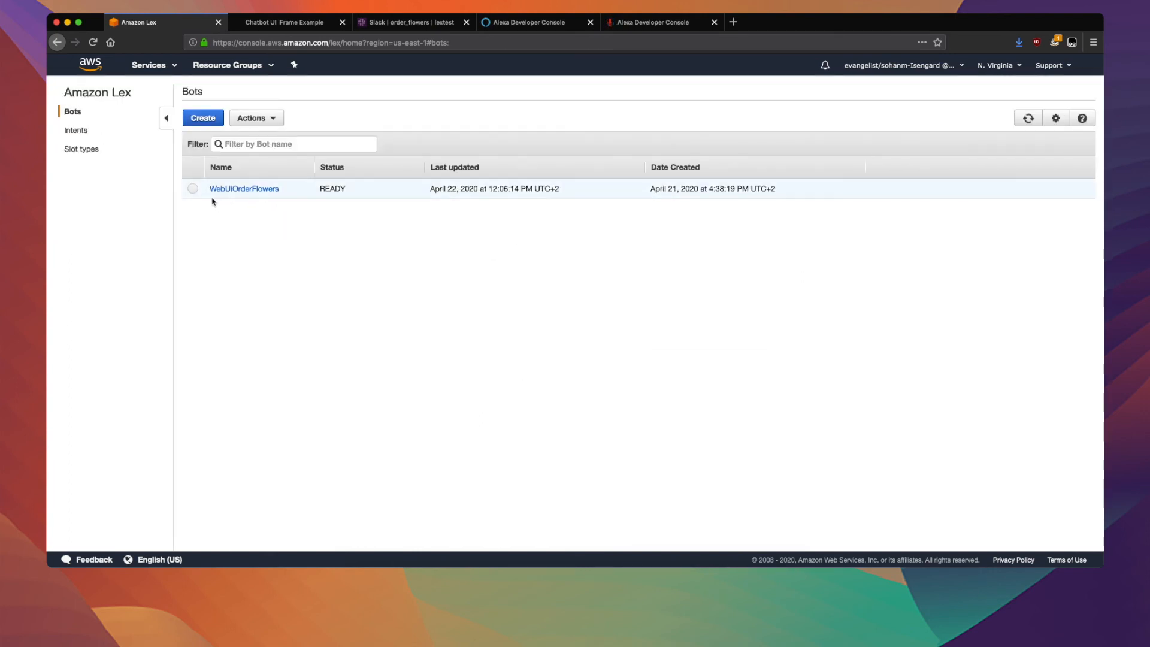
pyautogui.click(194, 189)
pyautogui.click(269, 118)
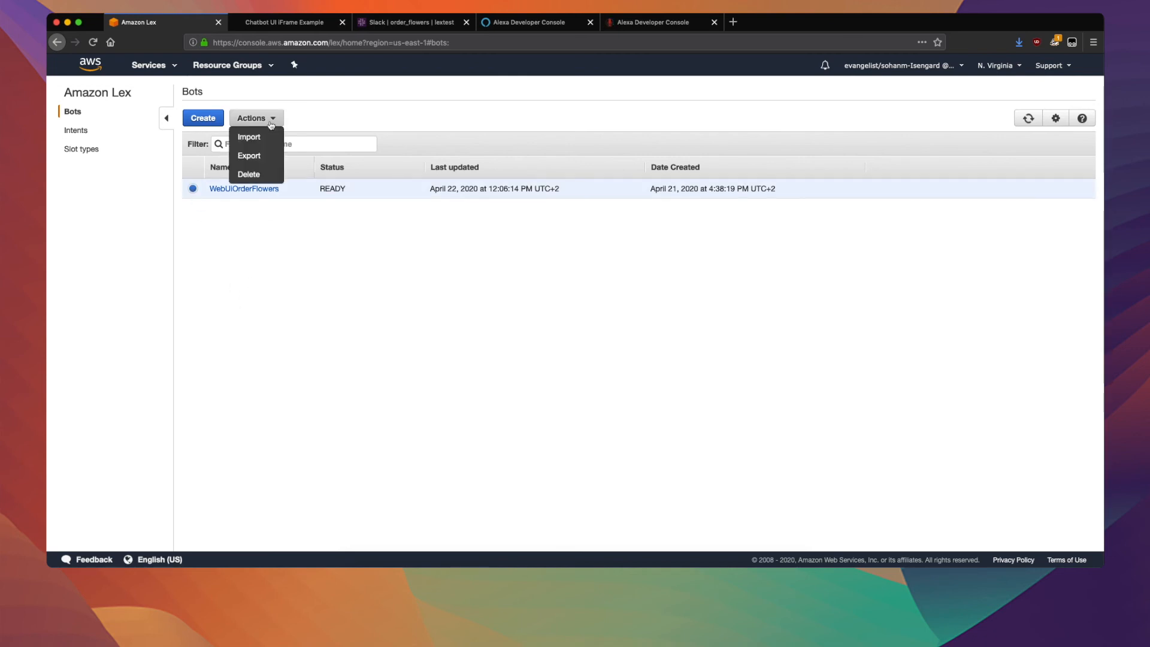
pyautogui.click(269, 158)
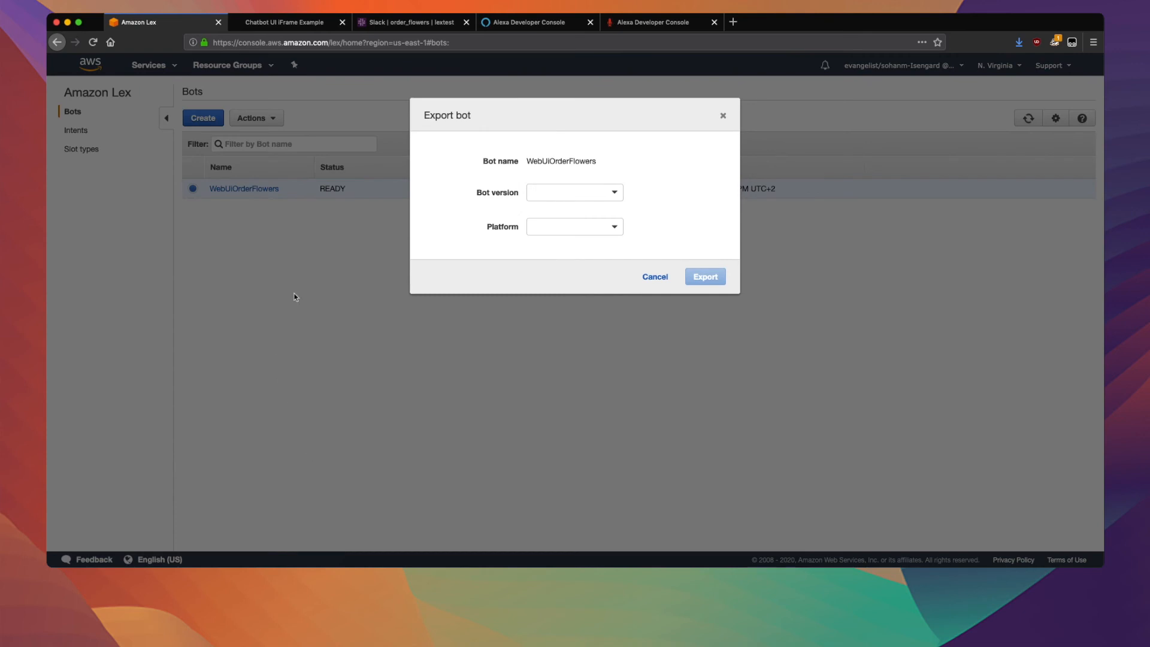
# Export version 1 of the bot for the Alexa Skills Kit (ASK) platform and save the zip file.
pyautogui.click(605, 193)
pyautogui.click(598, 210)
pyautogui.click(608, 227)
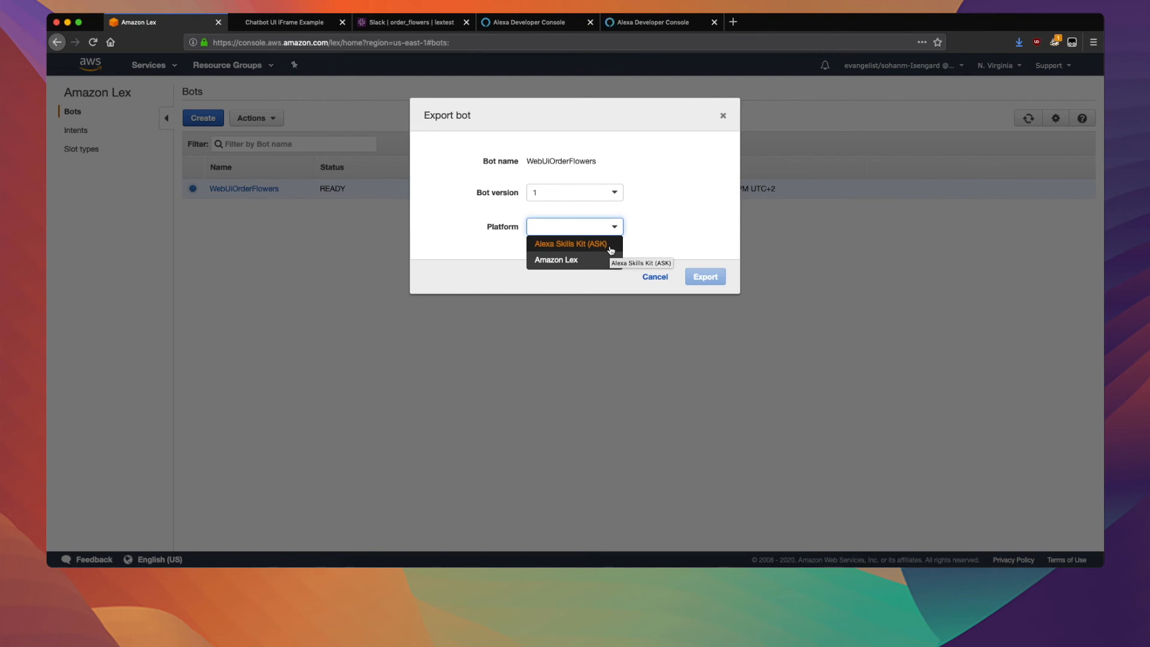
pyautogui.click(611, 250)
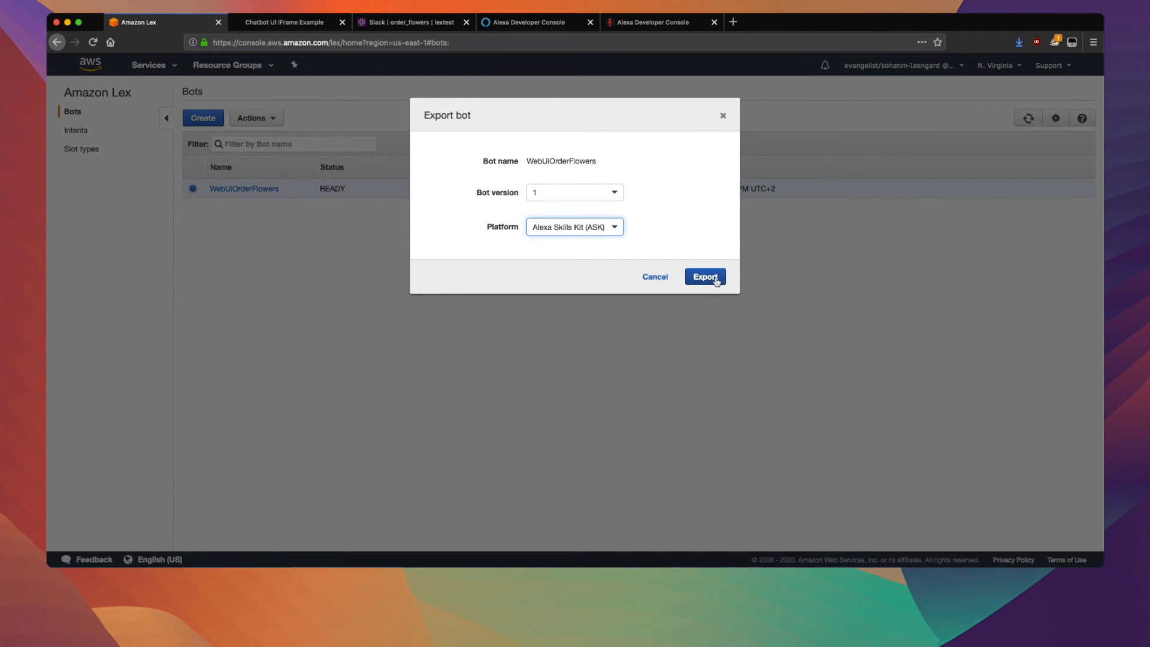
pyautogui.click(716, 278)
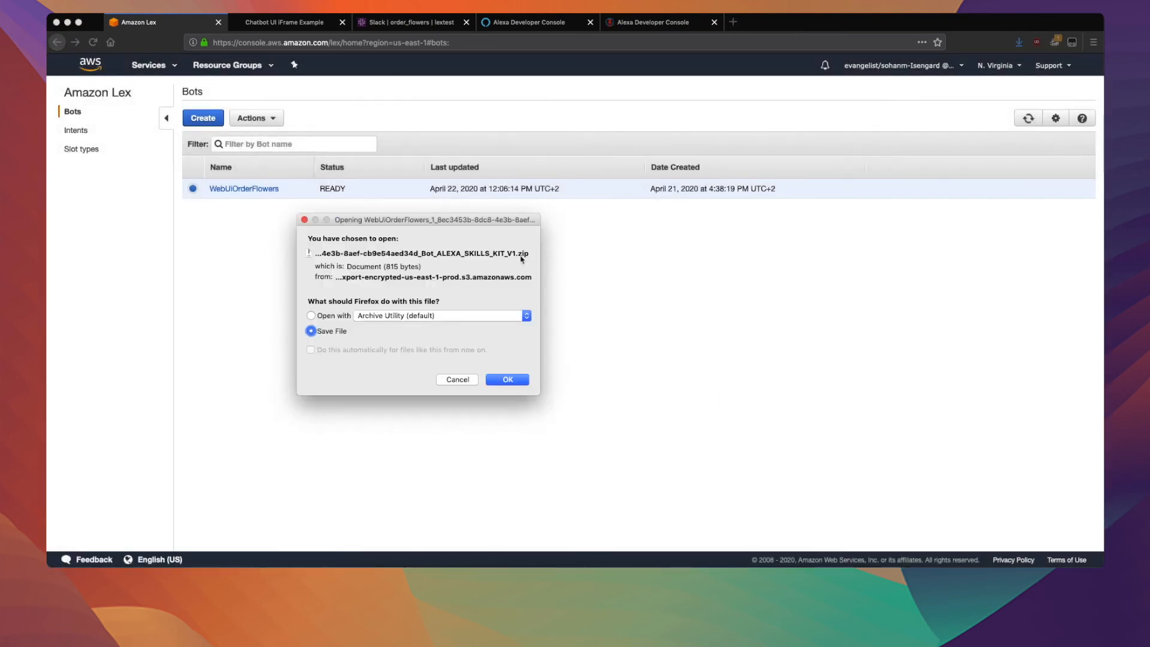
pyautogui.click(524, 379)
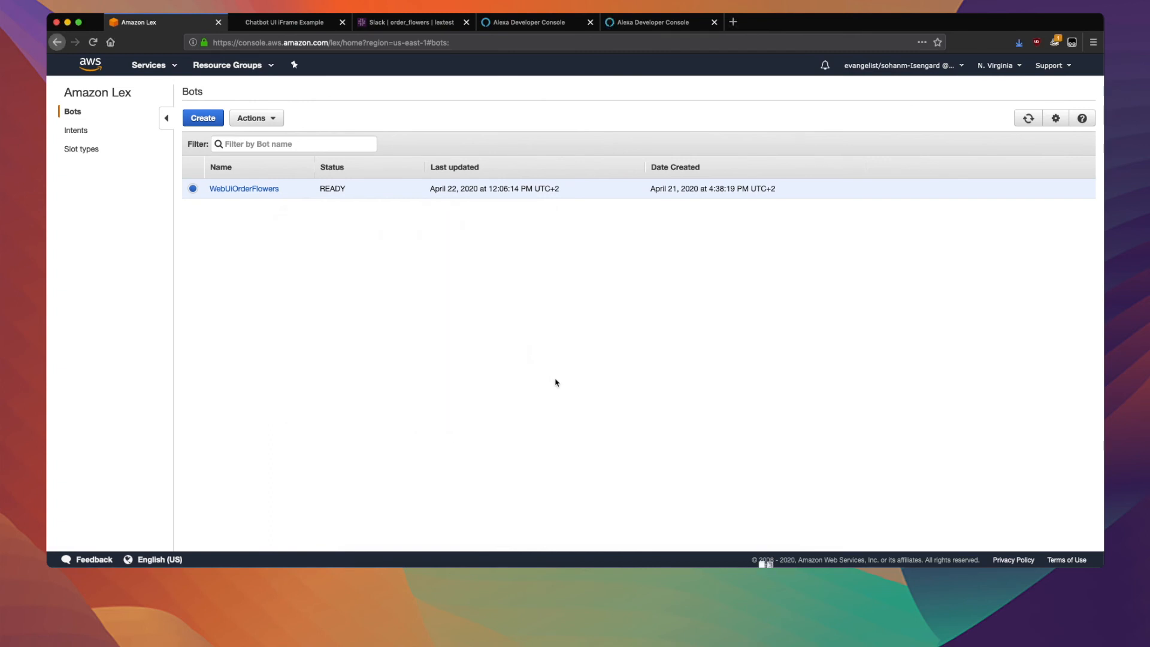
# Switch to the Alexa Developer Console and examine the Order Flowers skill's invocation name.
pyautogui.click(525, 25)
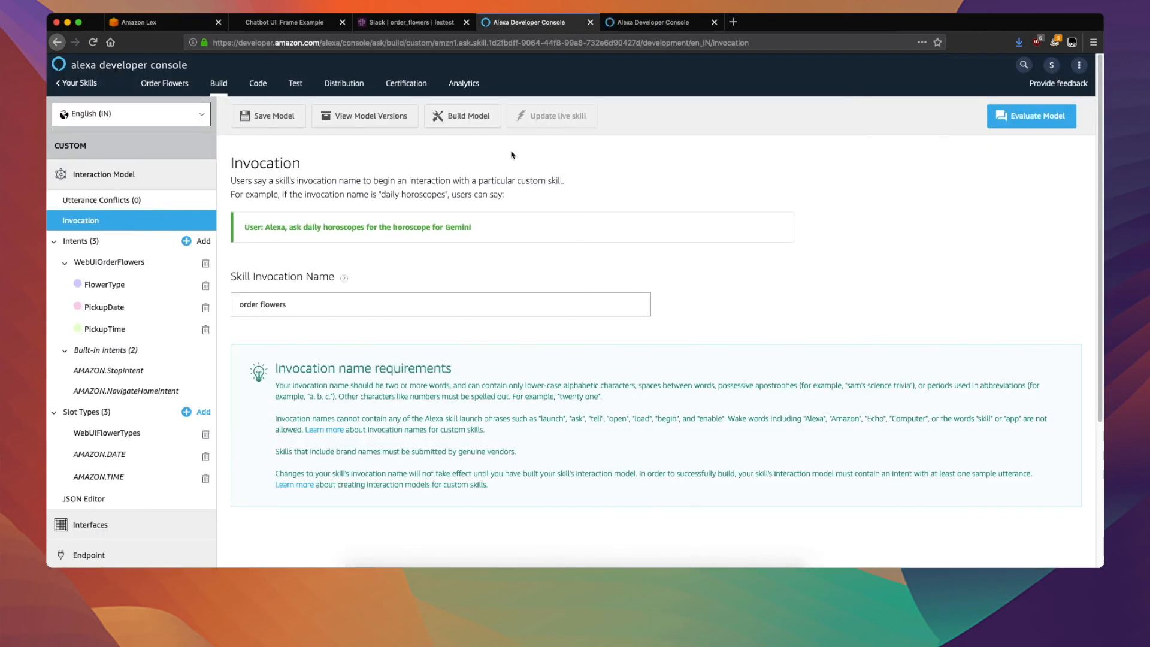
pyautogui.moveTo(295, 307); pyautogui.dragTo(236, 306)
pyautogui.click(328, 311)
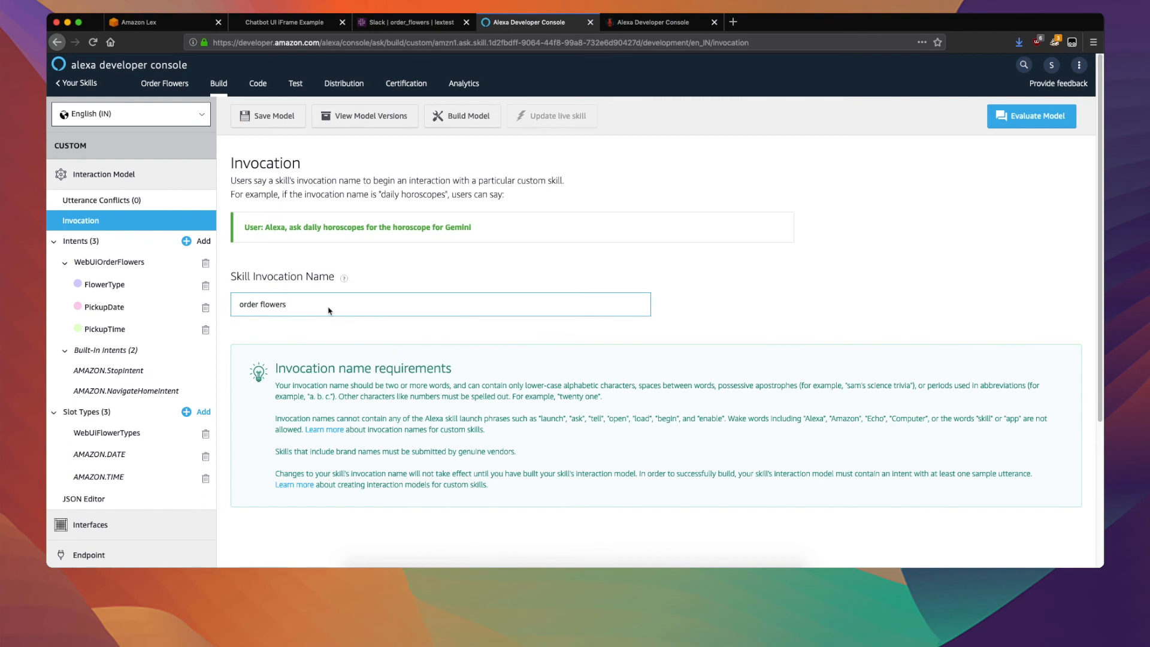
pyautogui.moveTo(310, 310); pyautogui.dragTo(236, 310)
# Open the skill's JSON Editor and examine the intents, slots, sample utterances, slot types, dialog and prompts of the interaction model.
pyautogui.click(138, 502)
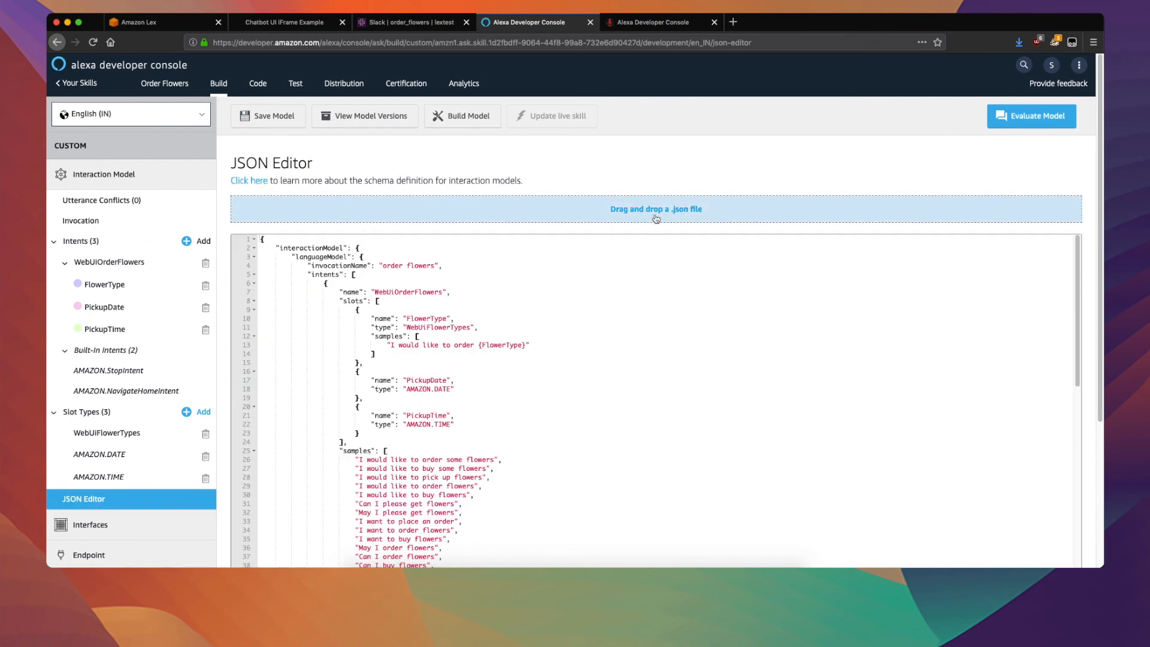
pyautogui.scroll(-2, 617, 309)
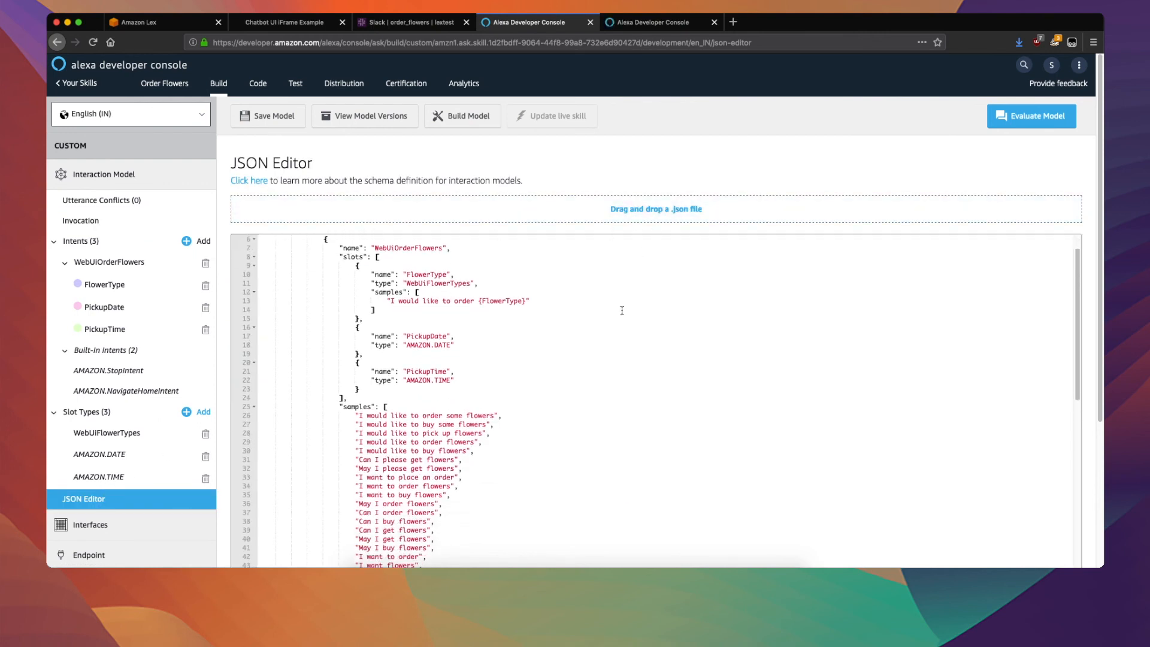
pyautogui.scroll(2, 623, 311)
pyautogui.scroll(-3, 802, 192)
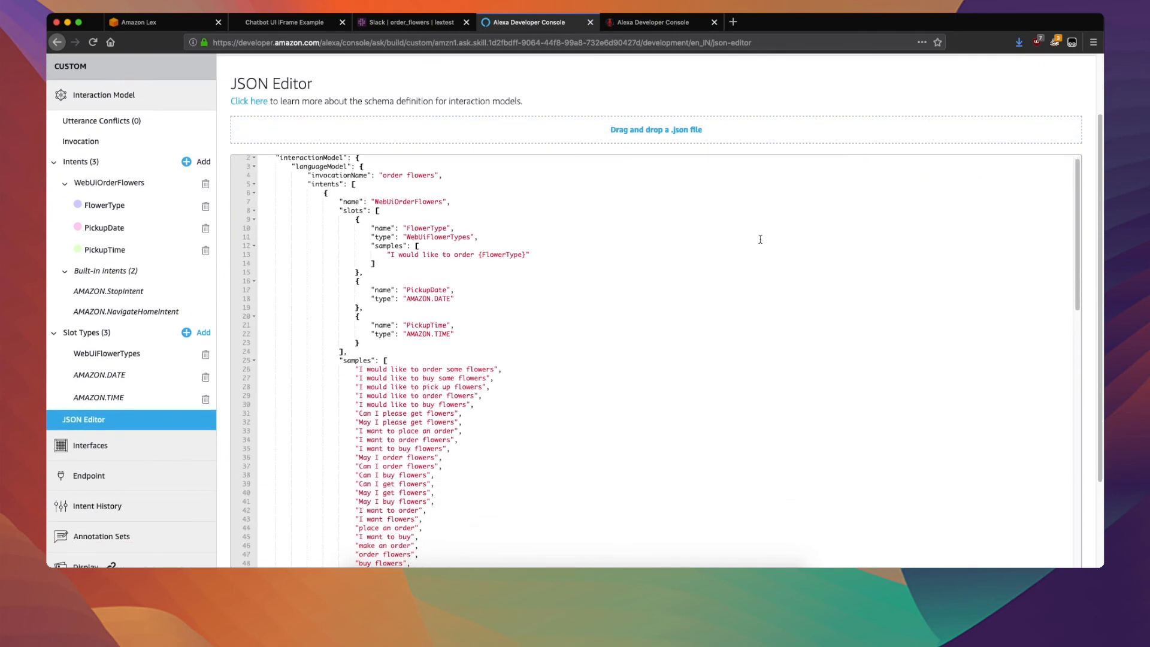
pyautogui.scroll(-3, 716, 274)
pyautogui.scroll(-10, 636, 293)
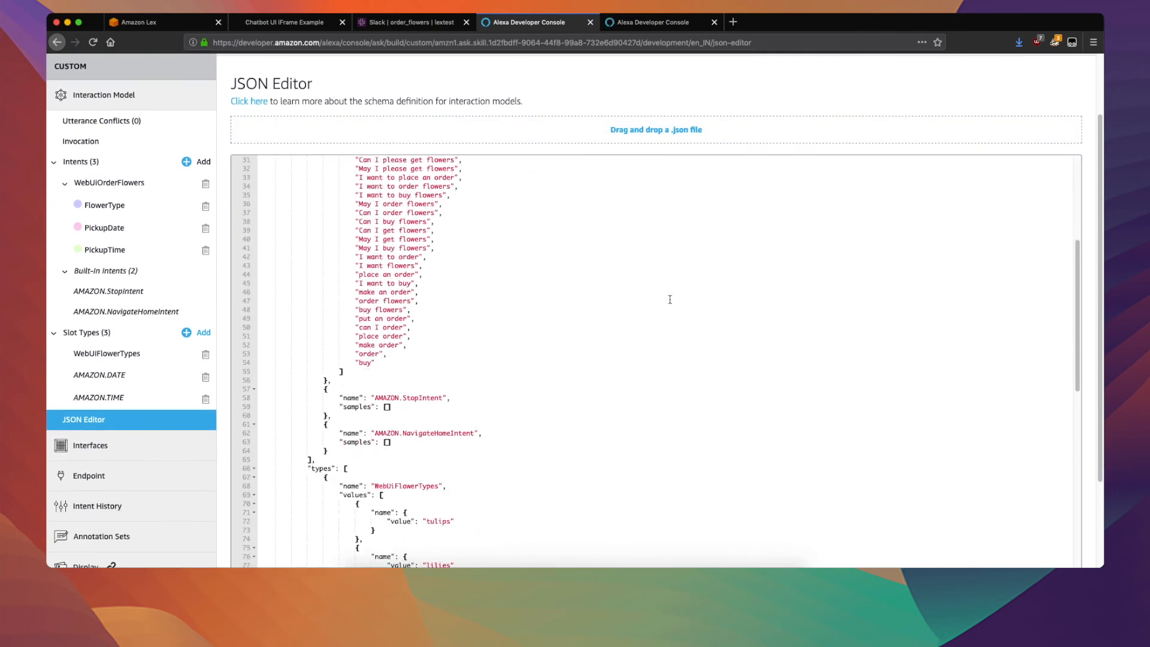
pyautogui.scroll(-10, 719, 301)
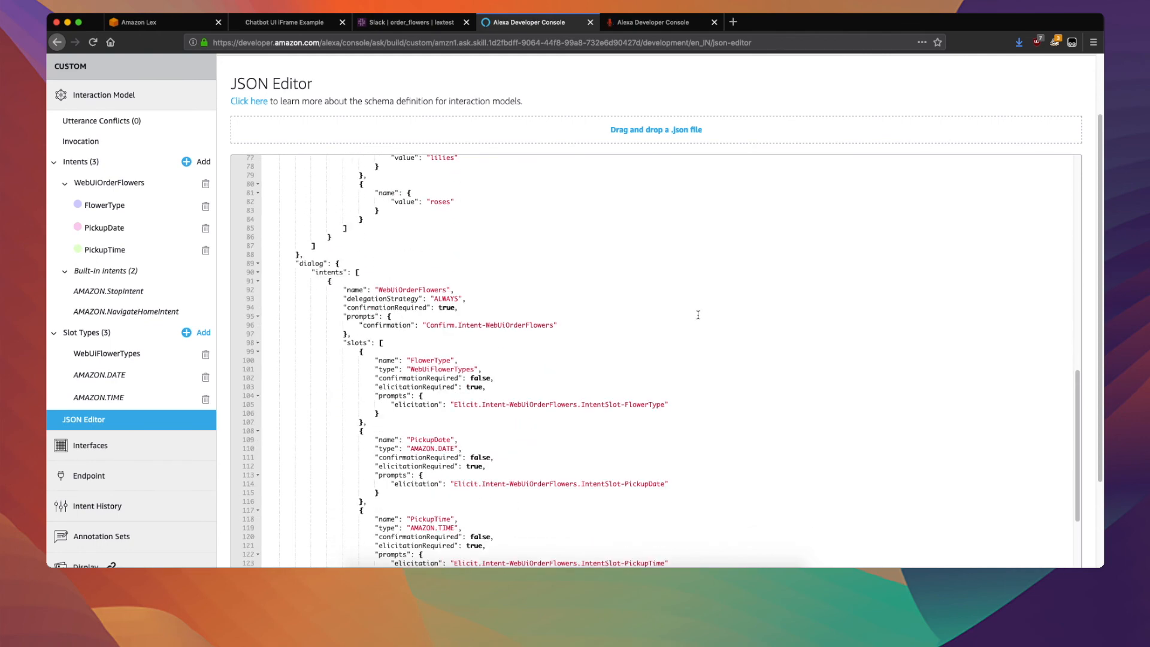
pyautogui.scroll(-1, 741, 336)
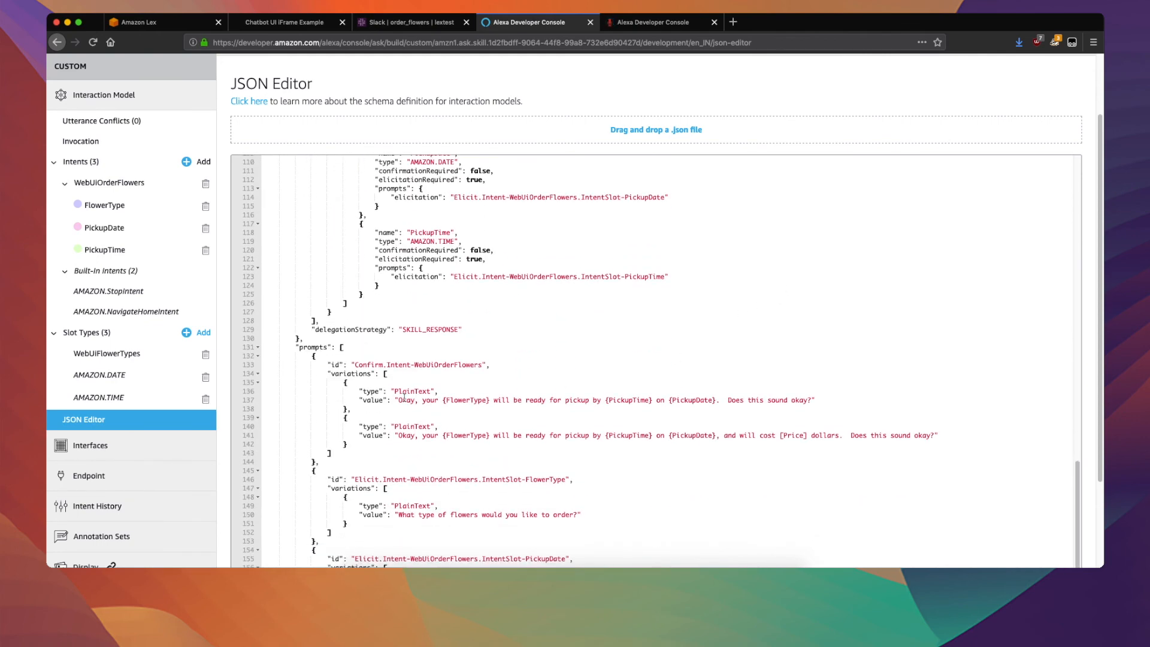
pyautogui.moveTo(391, 391); pyautogui.dragTo(788, 522)
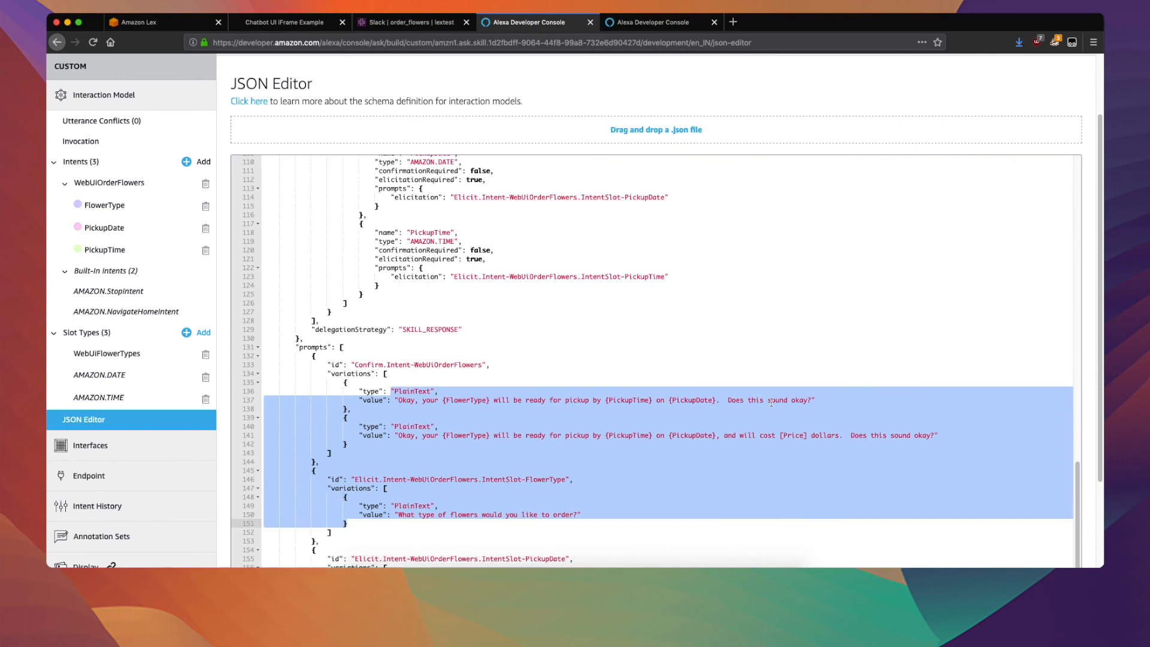
pyautogui.scroll(-6, 771, 402)
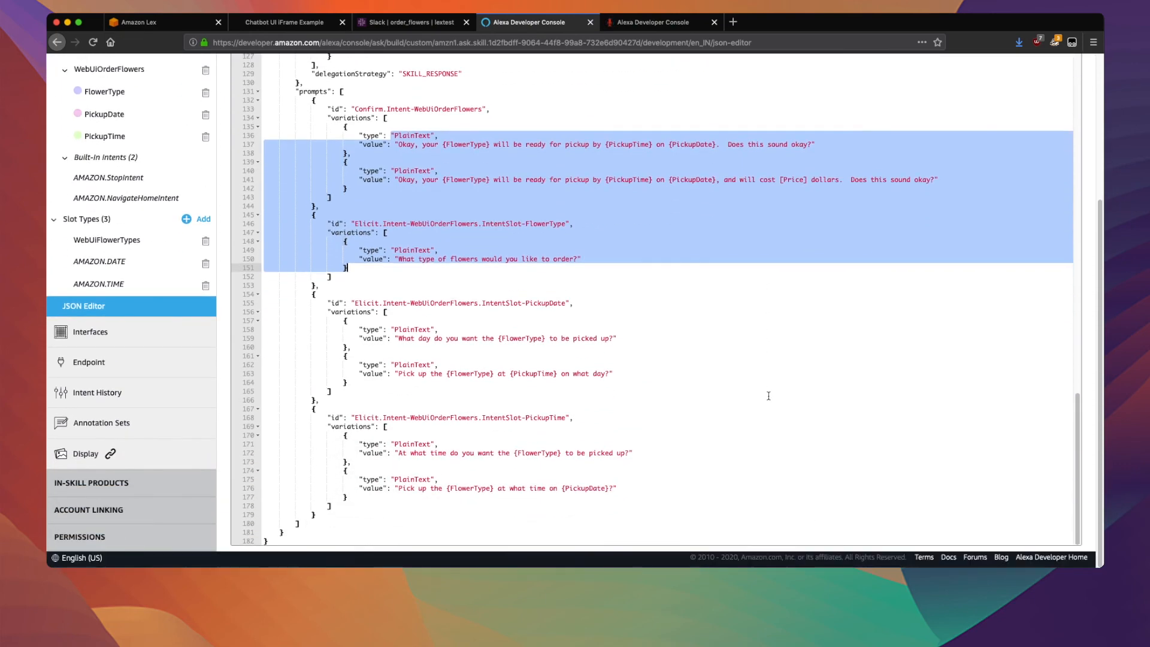
pyautogui.scroll(10, 769, 395)
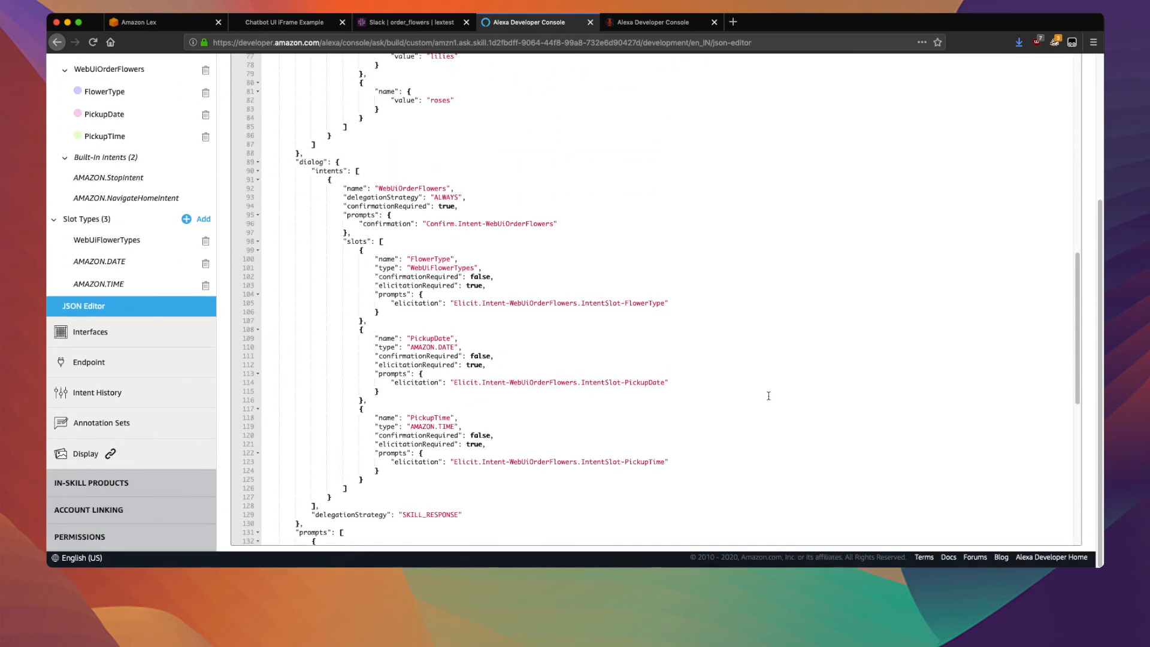
pyautogui.scroll(2, 769, 396)
pyautogui.scroll(15, 769, 395)
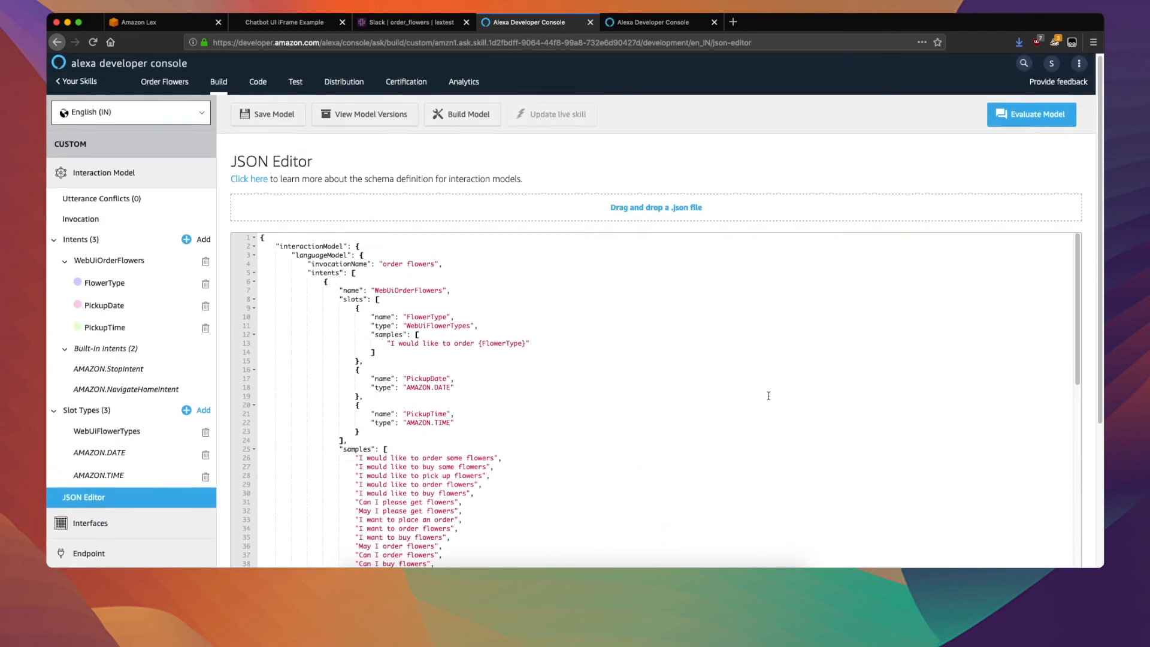
# Save and build the Order Flowers interaction model, and check the build progress.
pyautogui.click(270, 122)
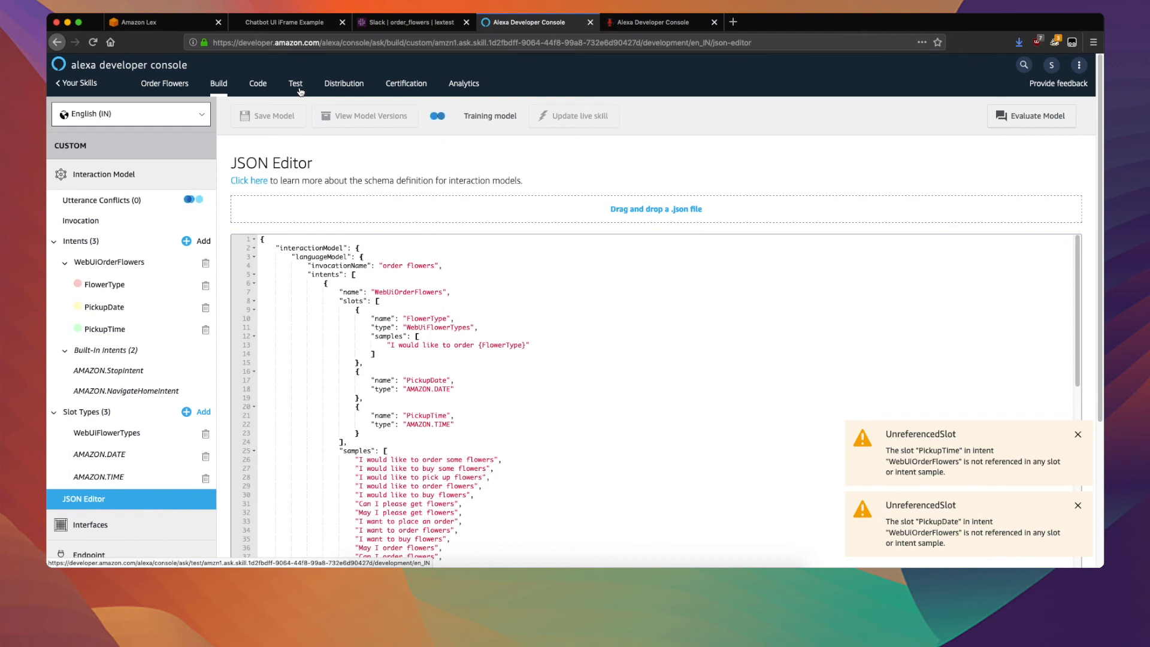
pyautogui.click(626, 24)
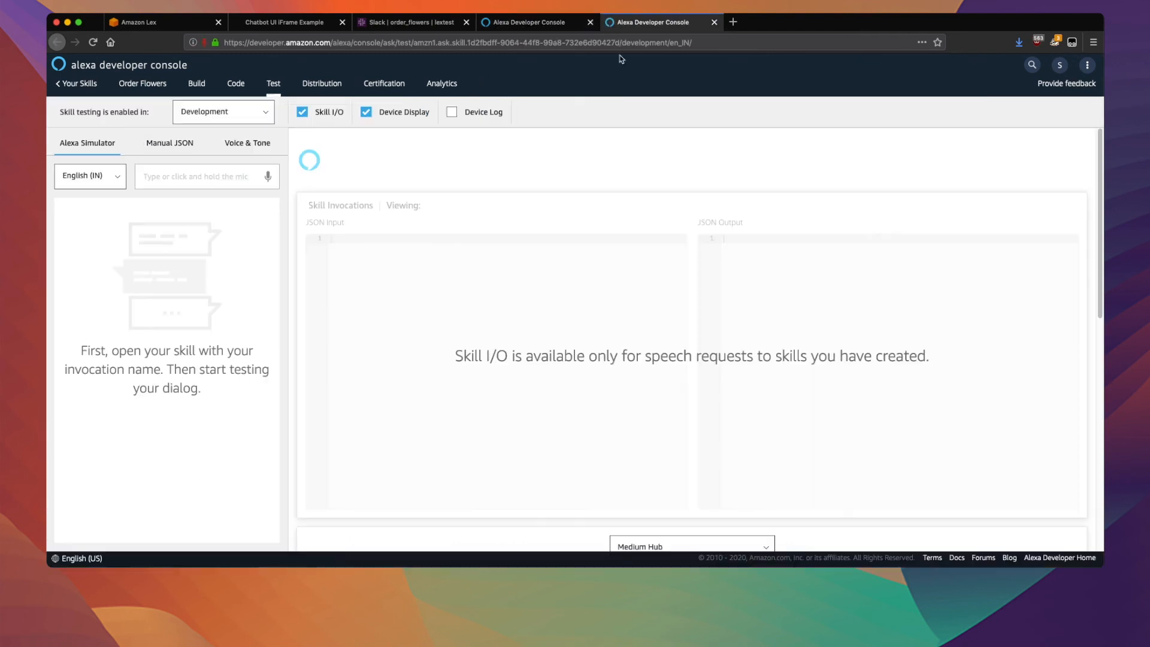
pyautogui.click(521, 27)
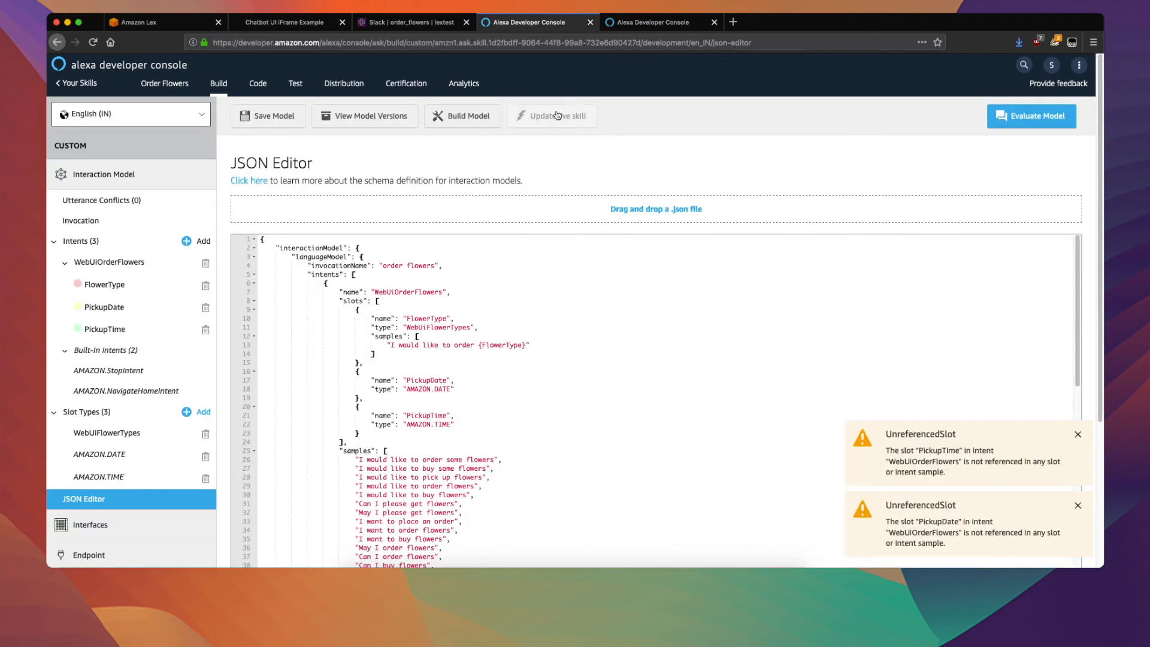
# In the Alexa Simulator on the skill's test page, say "open order flowers and buy flowers" and answer "tulips".
pyautogui.click(651, 27)
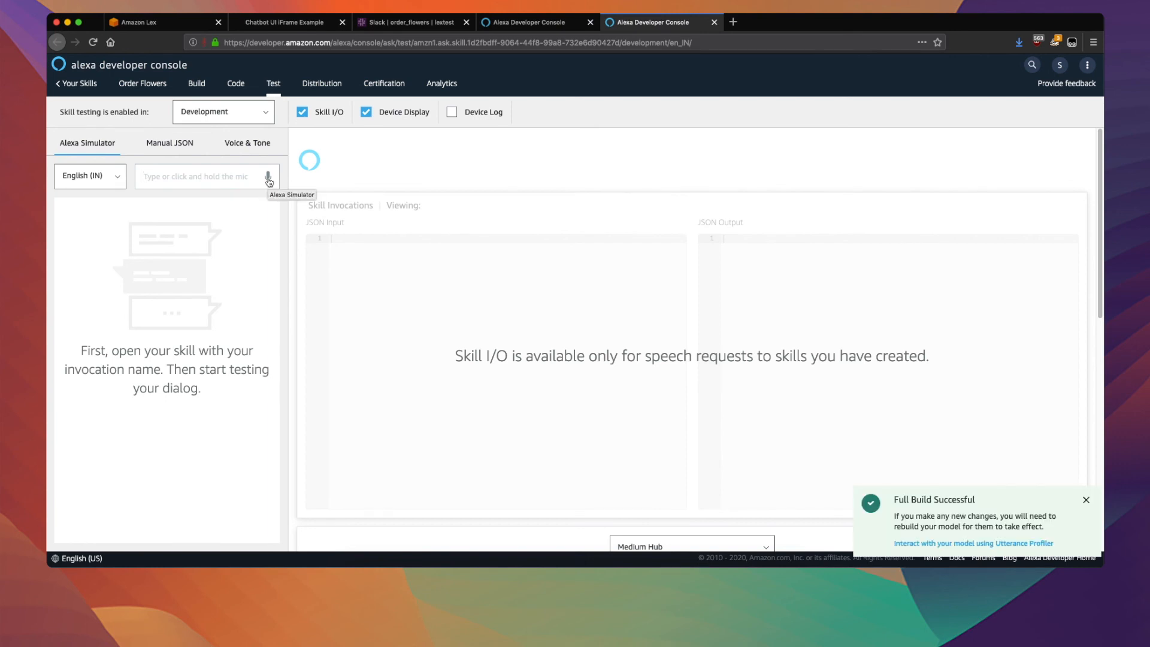
pyautogui.click(268, 180)
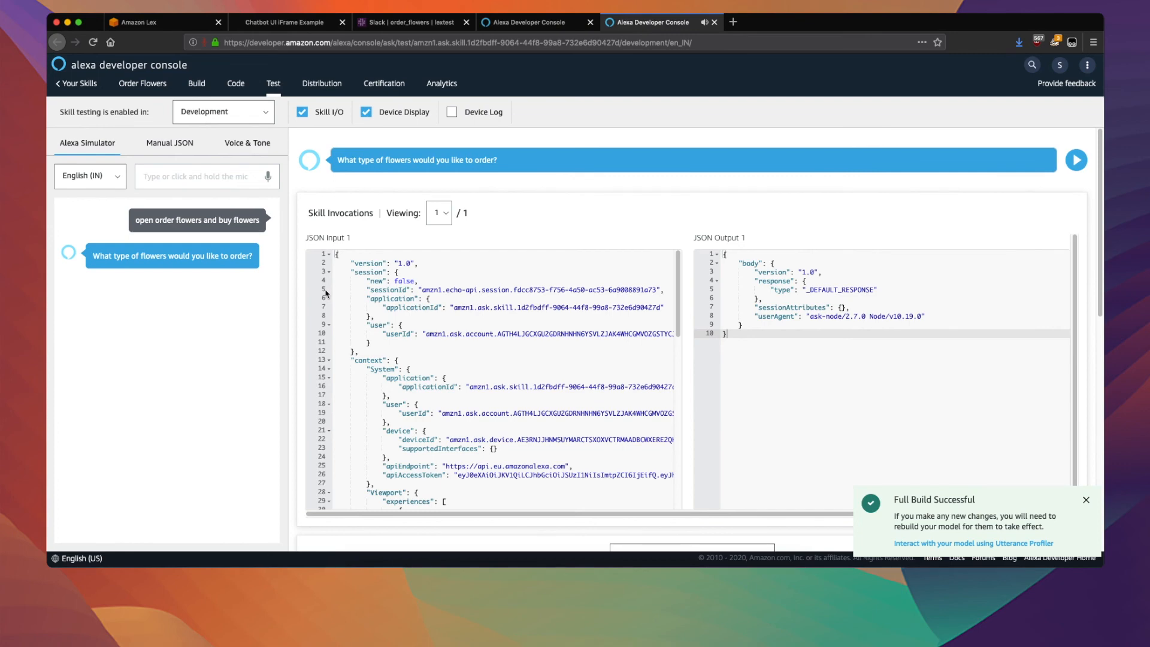
pyautogui.click(269, 177)
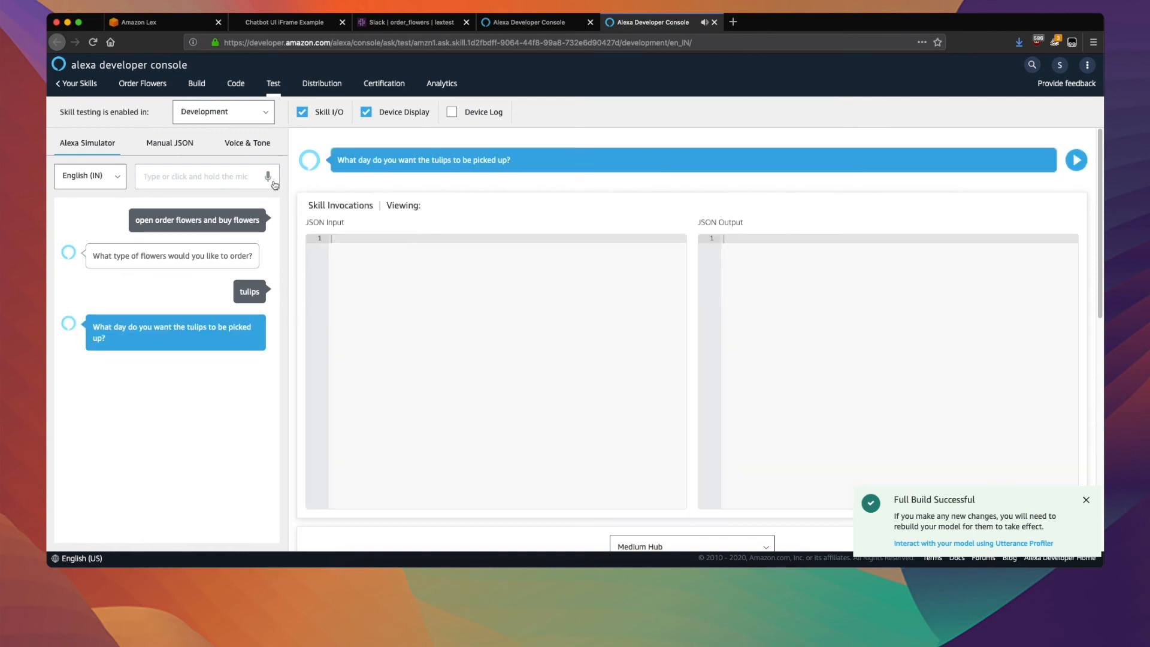
# Answer Alexa by voice with pickup date "june twentieth" and time "ten a.m.", and reply to the order confirmation question.
pyautogui.click(269, 177)
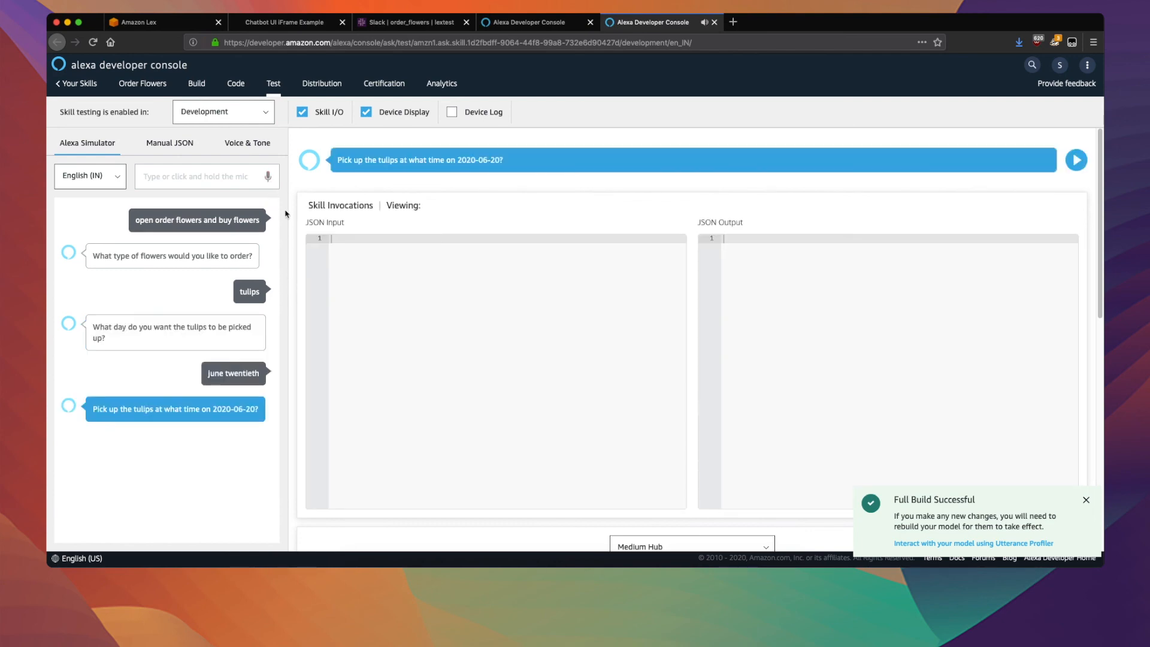
pyautogui.click(269, 180)
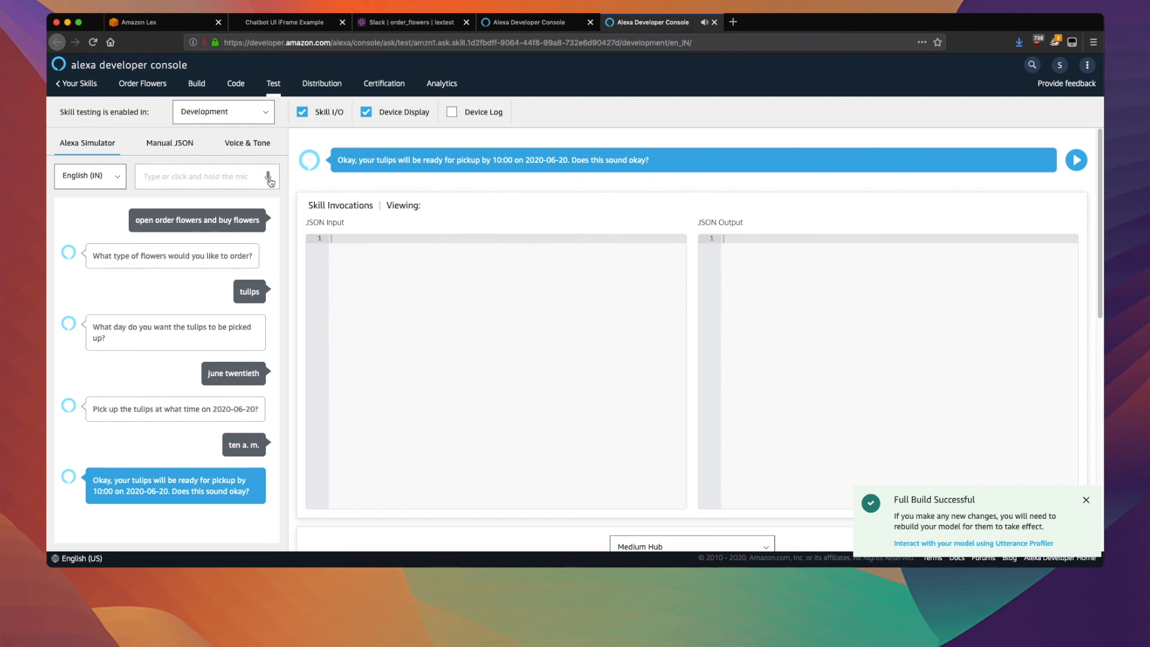
pyautogui.click(269, 178)
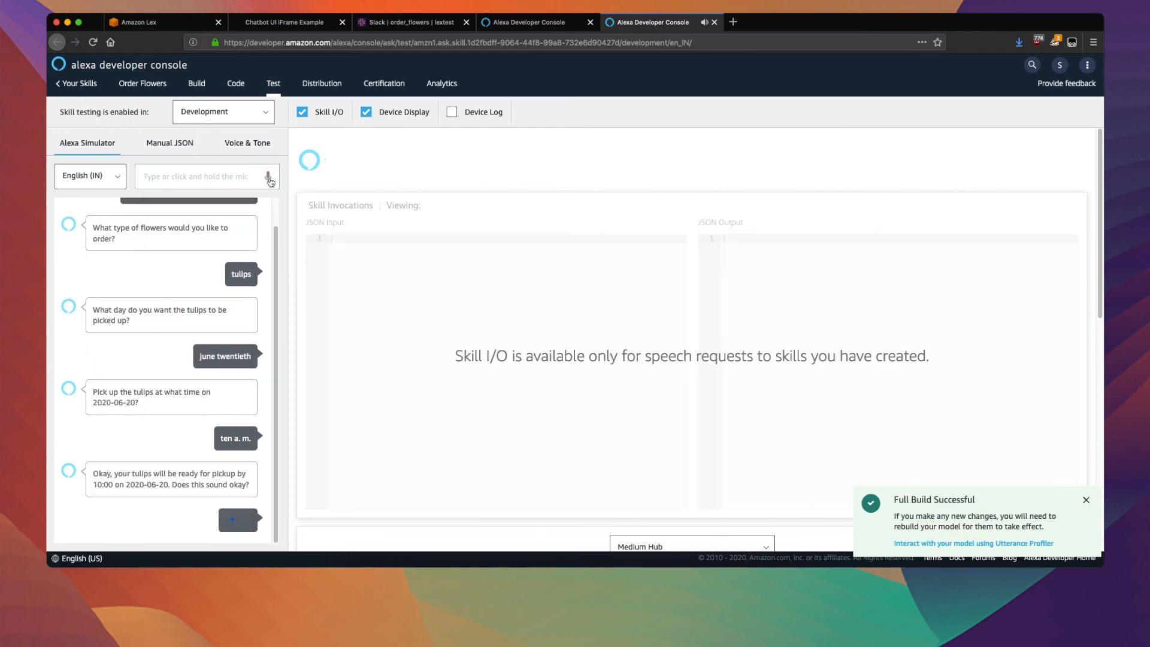